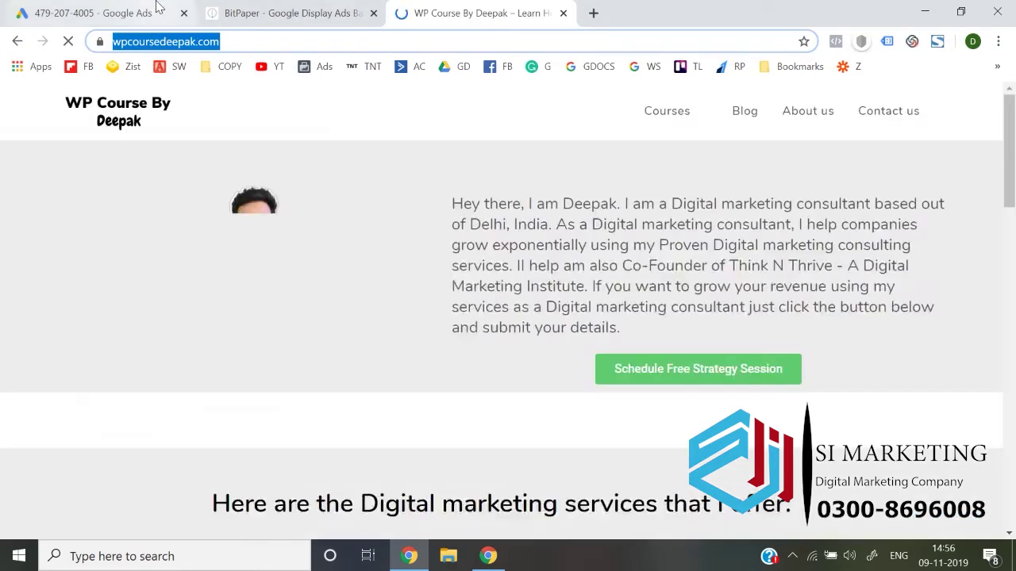
click(147, 8)
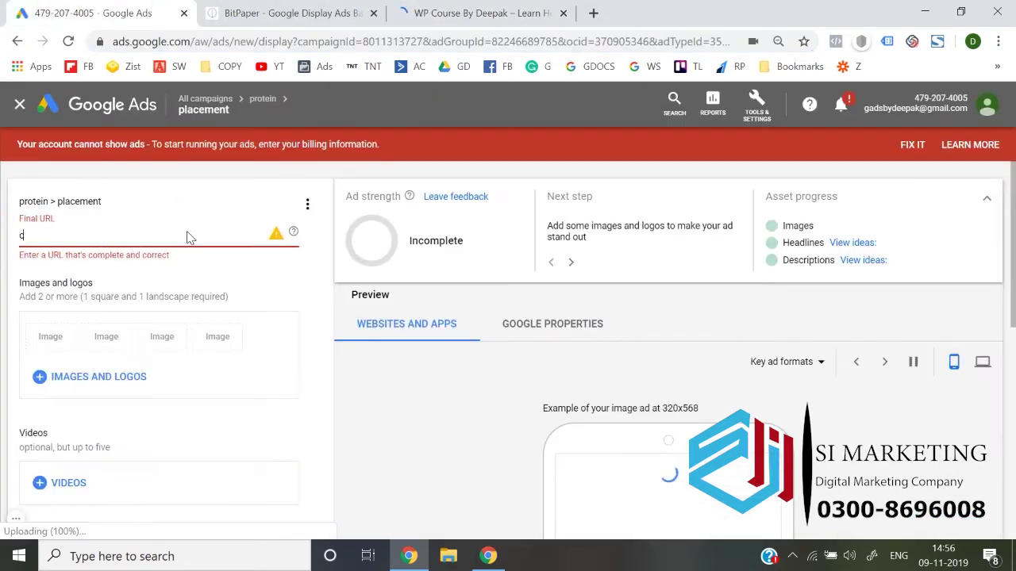
key(BackSpace)
text(https://wpcoursedeepak.com/)
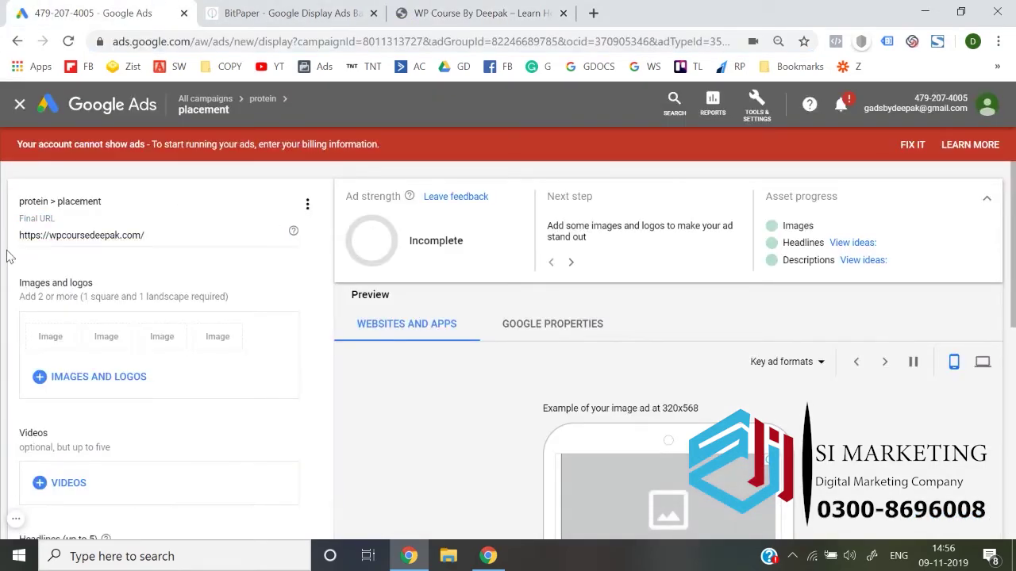
- Open the ad's image and logo picker at the option for uploading files
scroll(89, 307, down, 1)
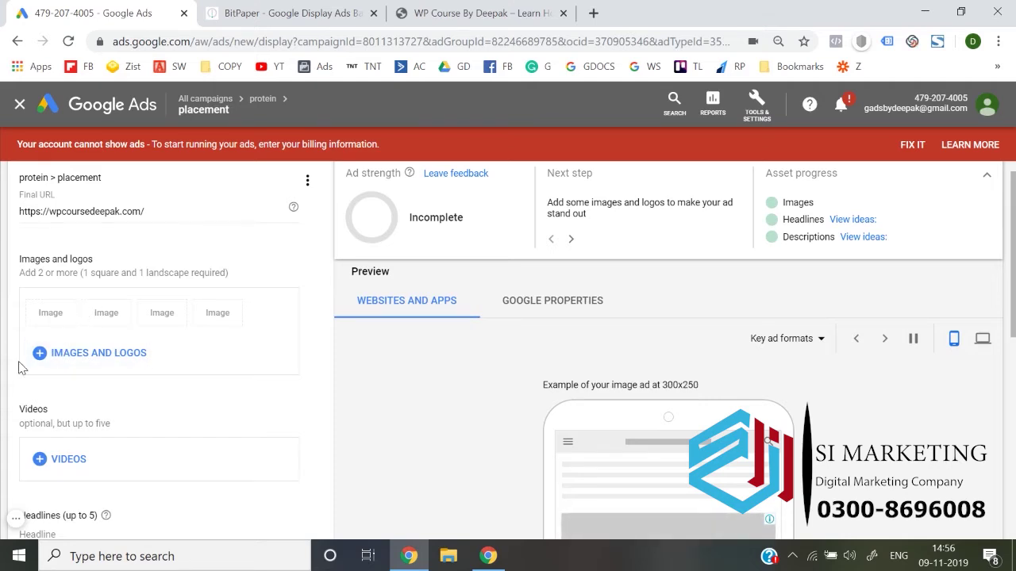
click(105, 361)
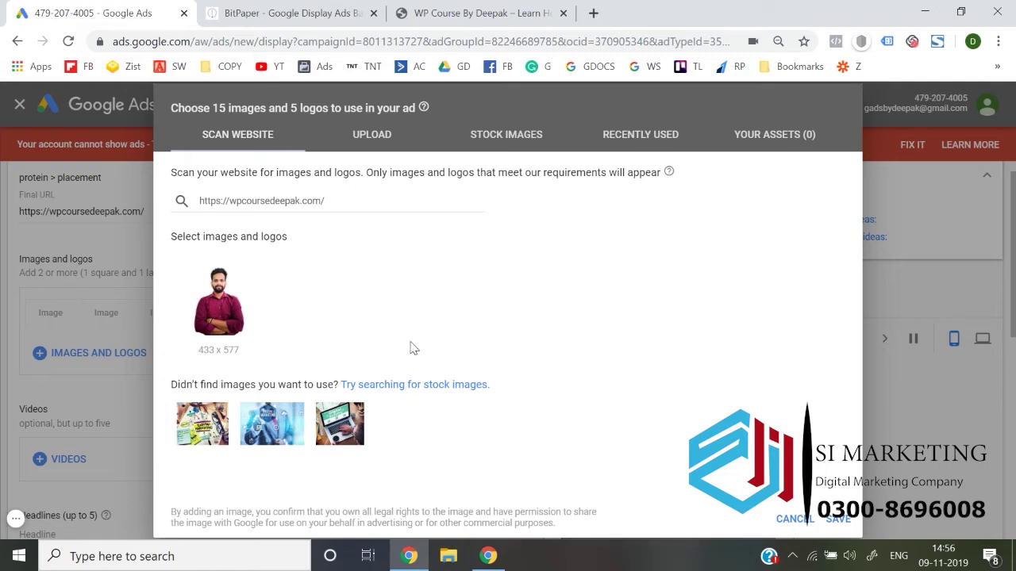
click(369, 143)
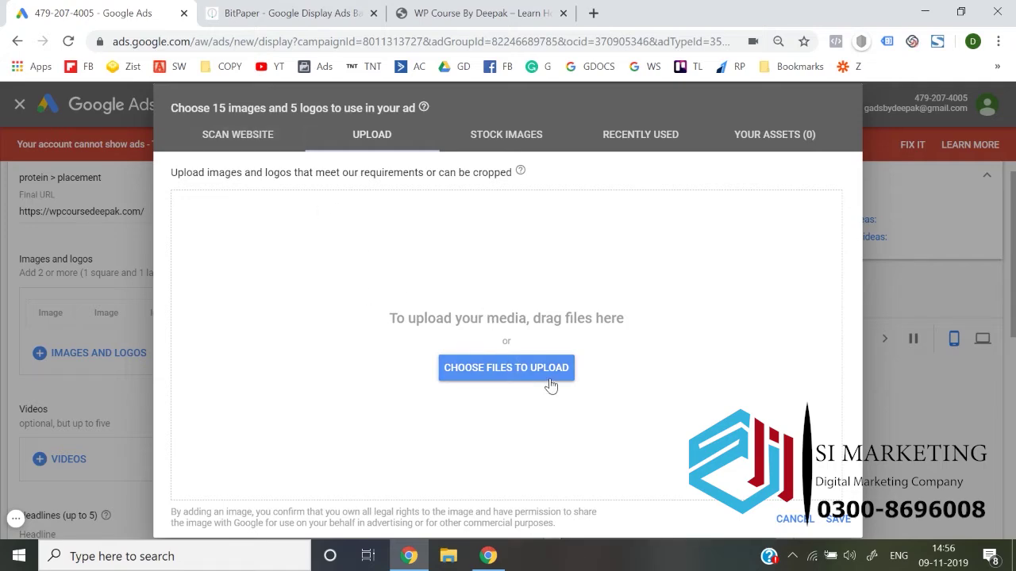
- Save the header logo from the wpcoursedeepak.com website to the Desktop as the PNG image cropped-WP-Course
click(476, 10)
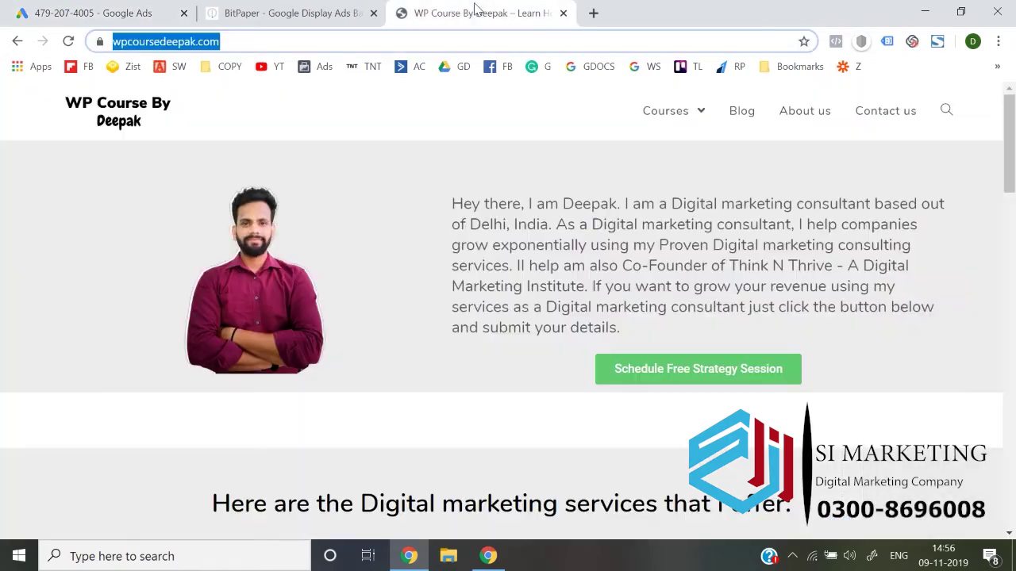
right_click(117, 115)
click(172, 240)
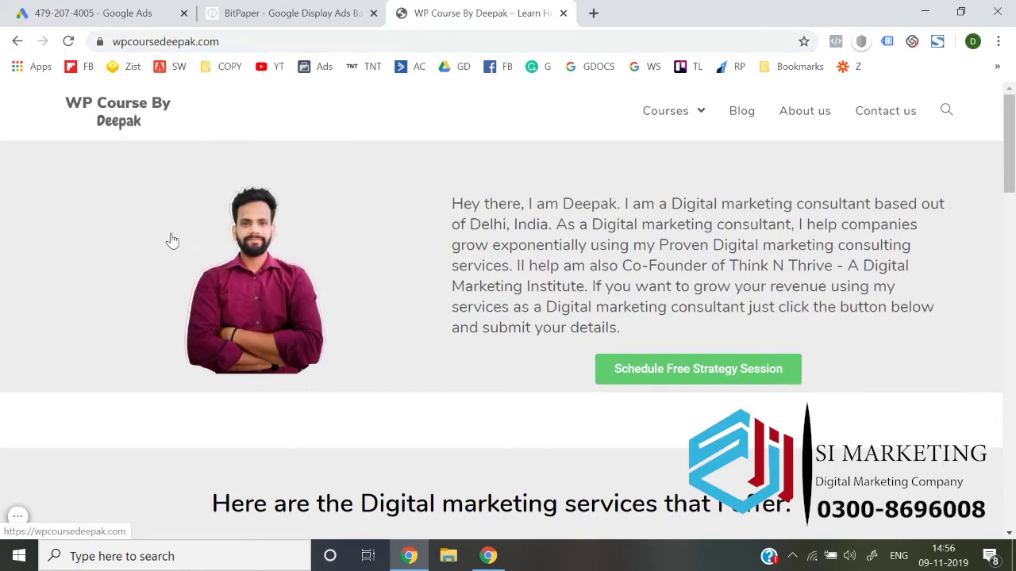
click(674, 13)
right_click(470, 310)
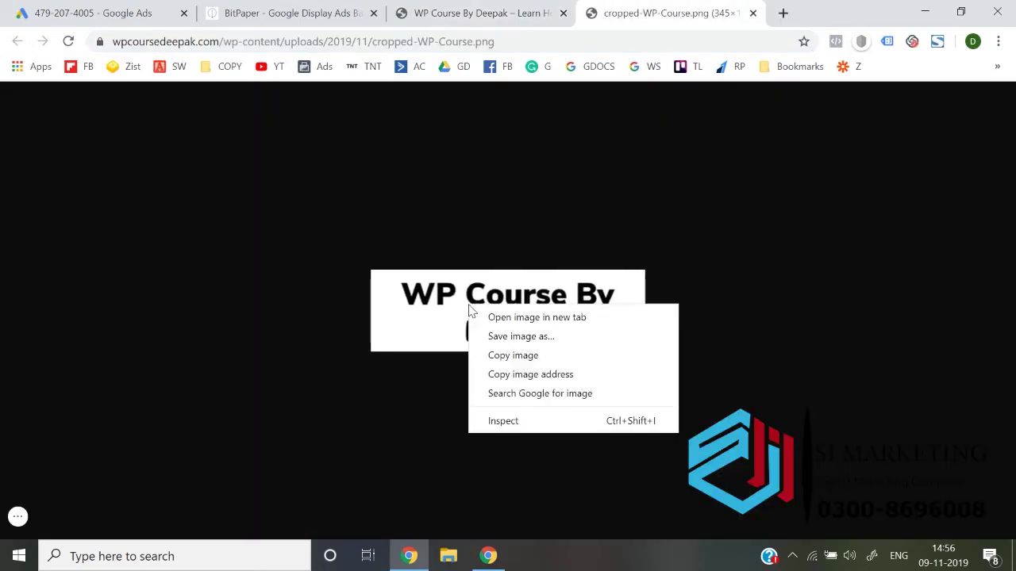
click(518, 336)
scroll(55, 157, up, 3)
click(66, 124)
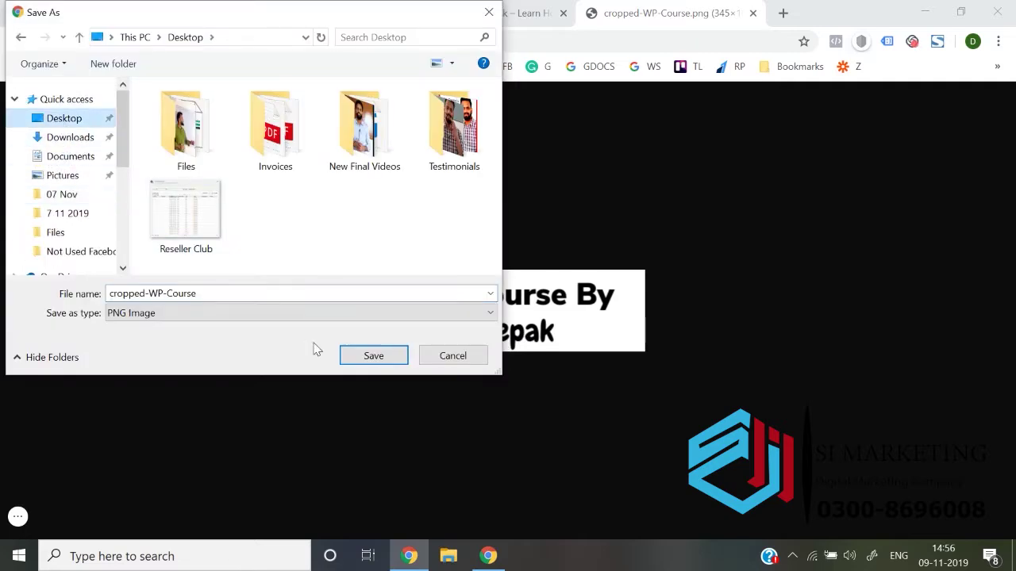
click(352, 356)
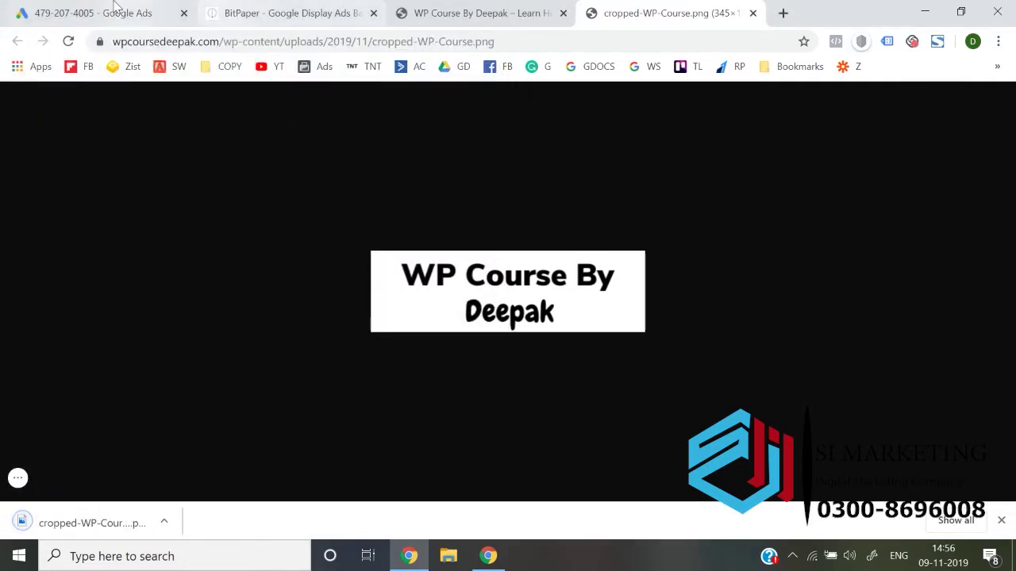
- Try to upload cropped-WP-Course from the Desktop to the Google Ads images and logos
click(119, 11)
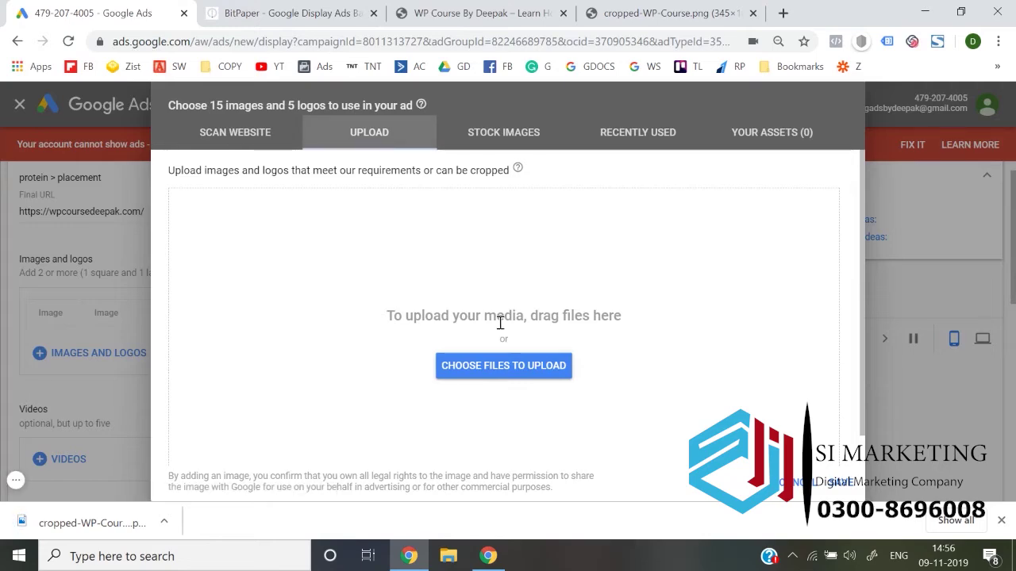
click(510, 366)
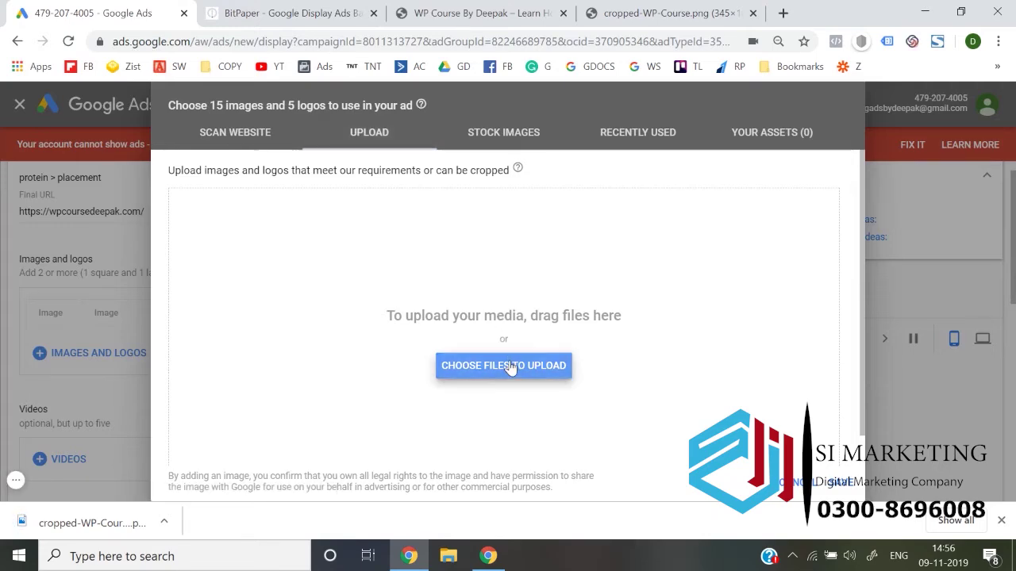
scroll(88, 127, up, 3)
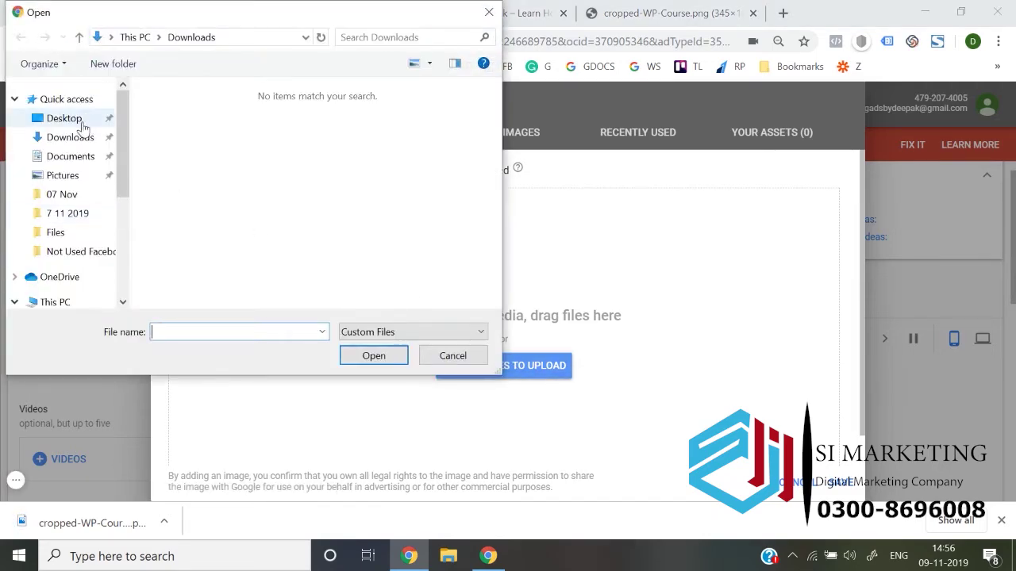
click(67, 125)
double_click(168, 238)
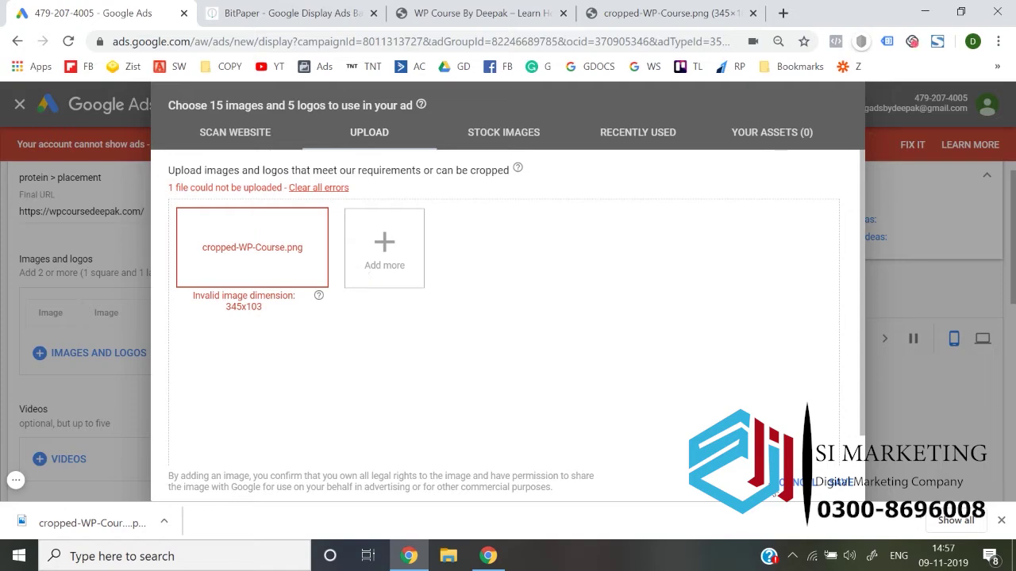
click(797, 484)
click(87, 353)
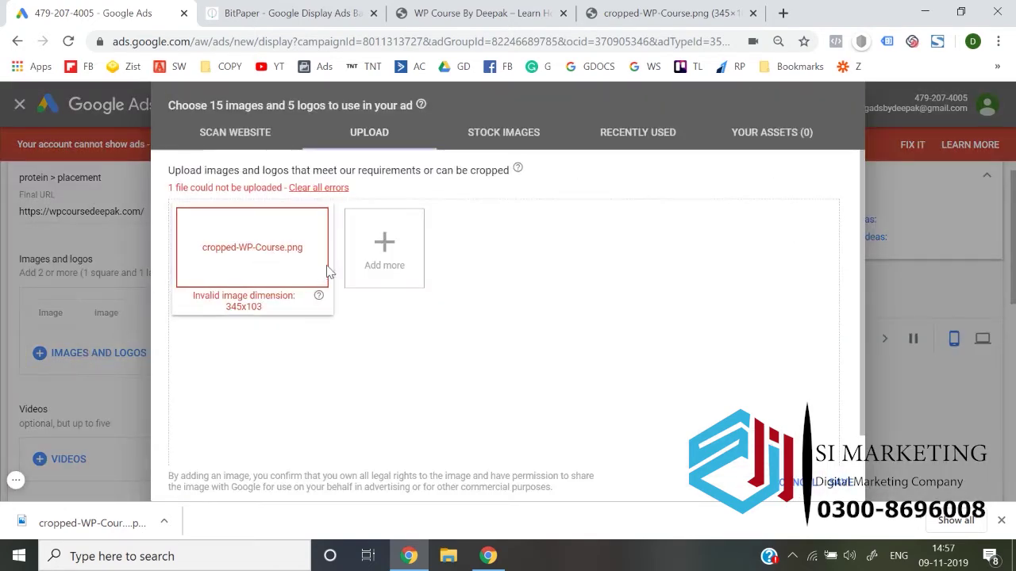
click(370, 272)
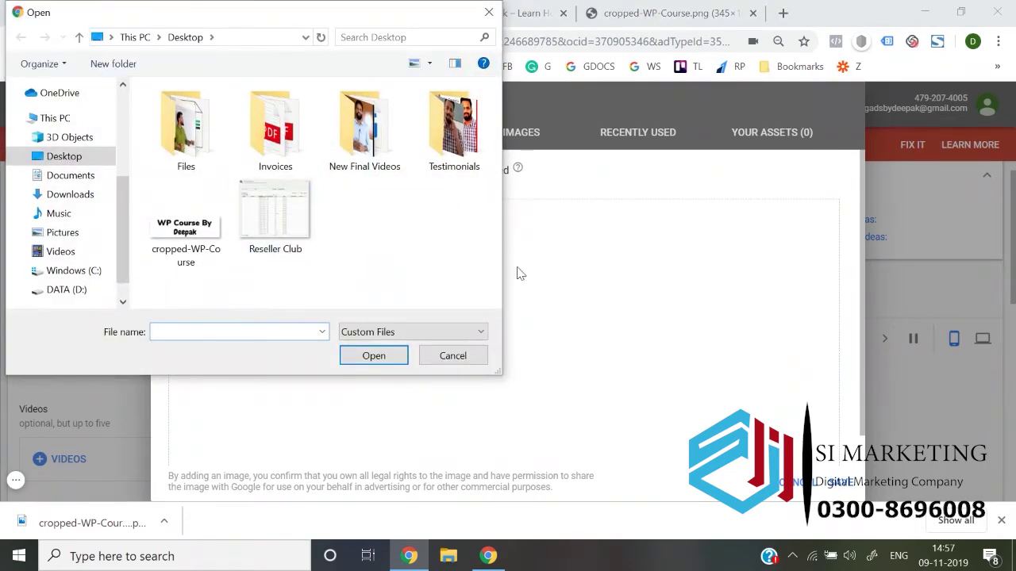
click(455, 358)
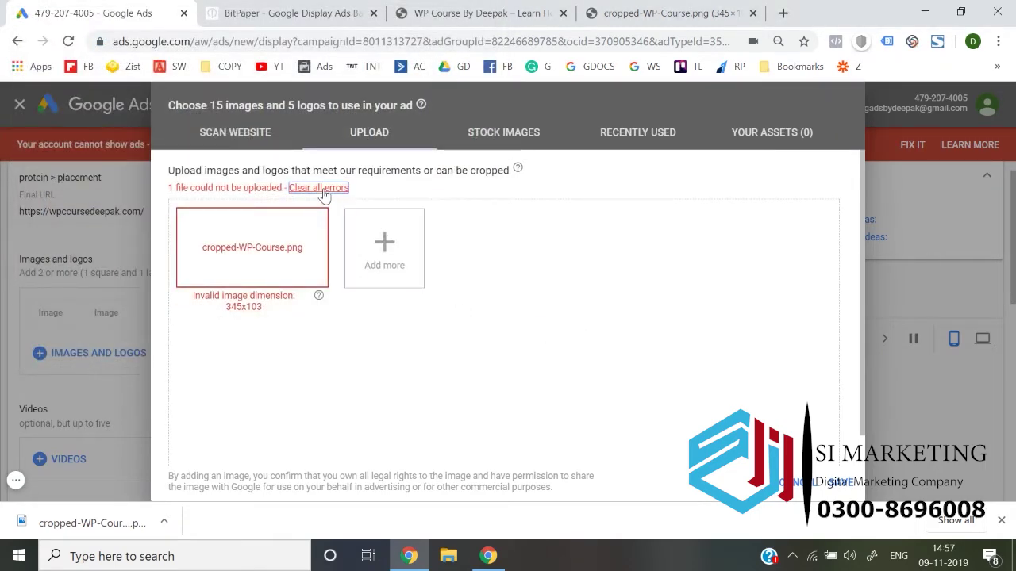
- Clear the upload errors and try uploading cropped-WP-Course from the Desktop again
click(325, 190)
click(518, 377)
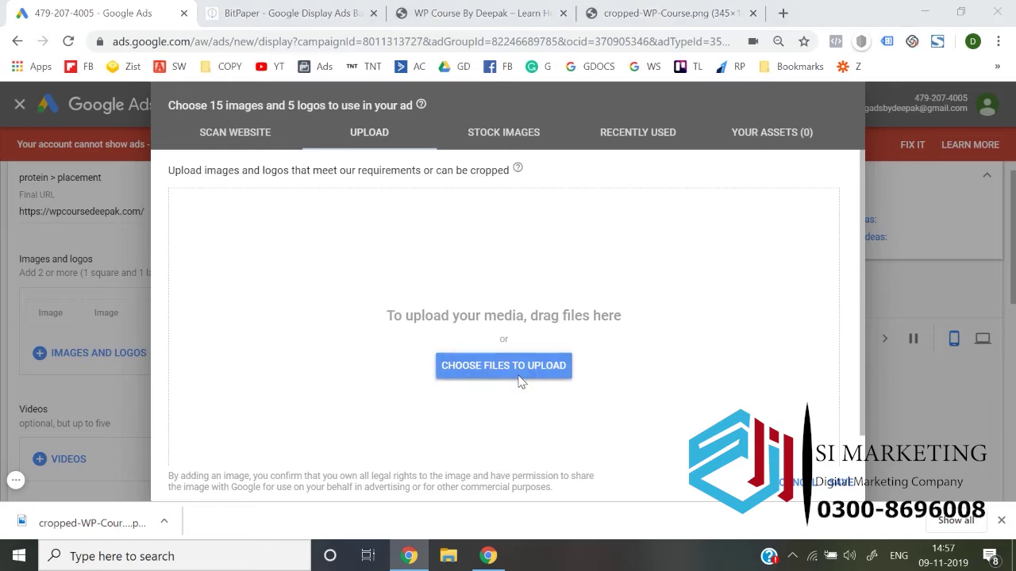
double_click(204, 263)
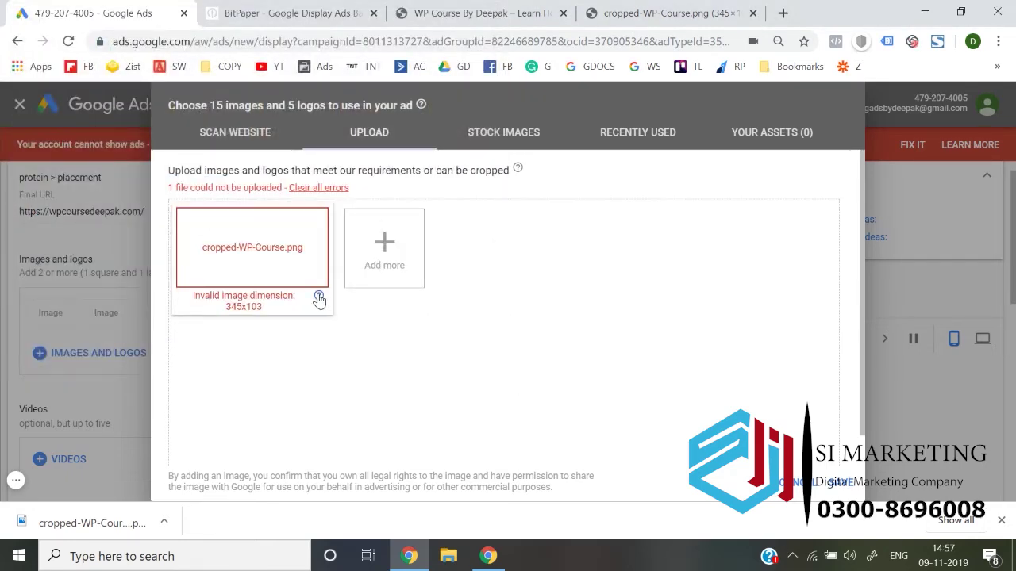
- Read the image and logo requirements for the rejected file, checking the landscape and square logo dimensions
mouse_move(318, 297)
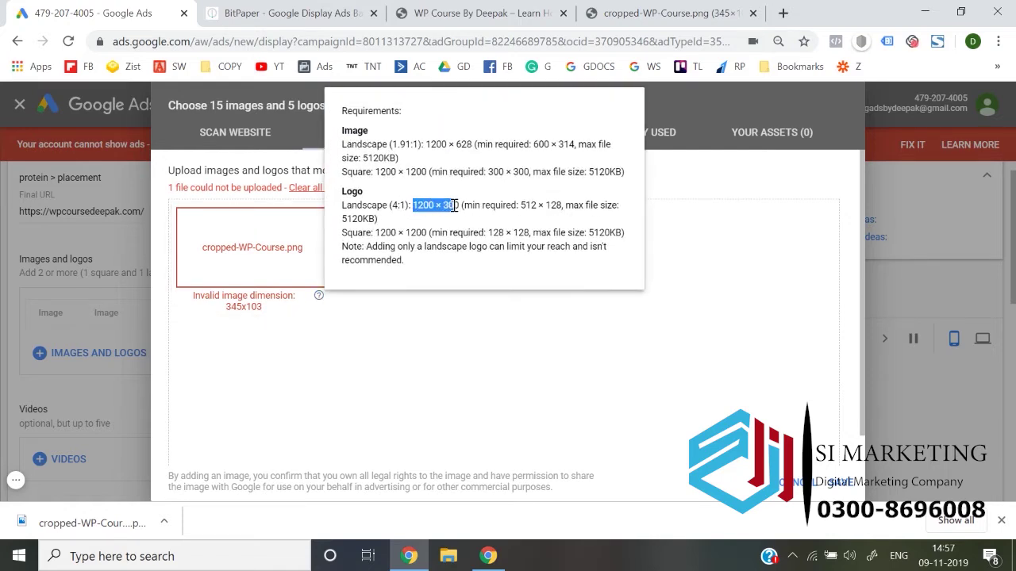
click(454, 205)
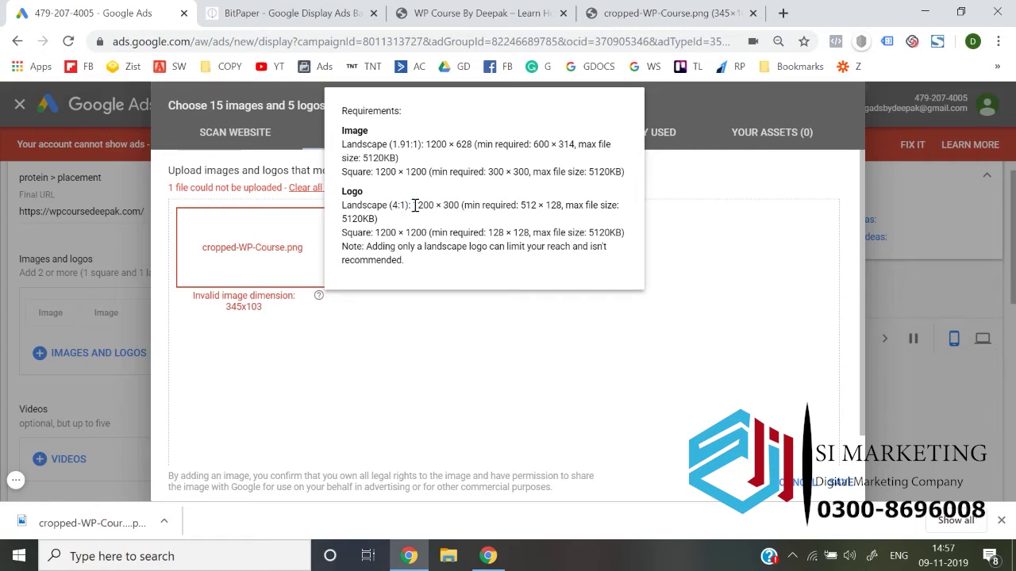
drag(420, 209, 454, 208)
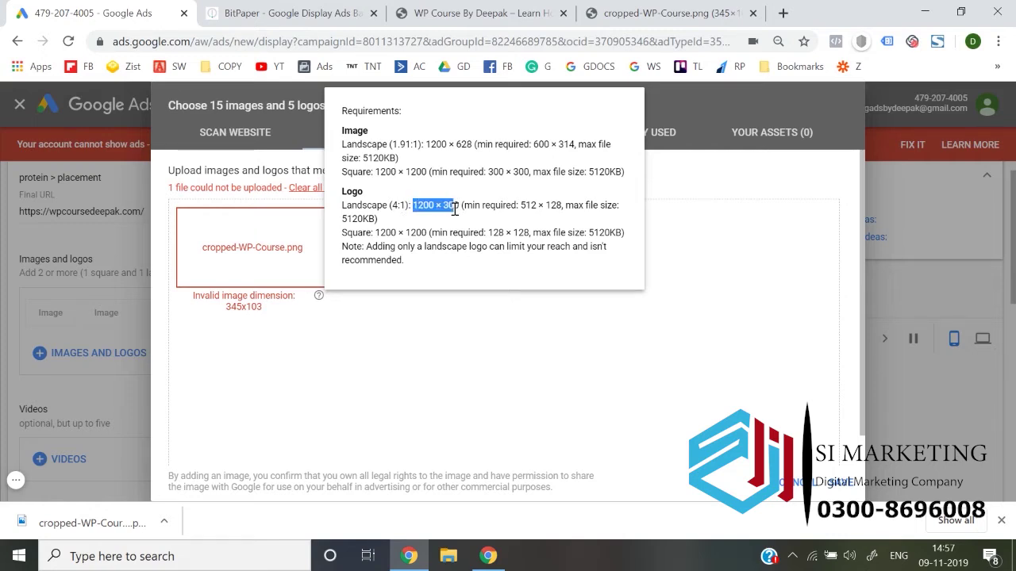
click(384, 233)
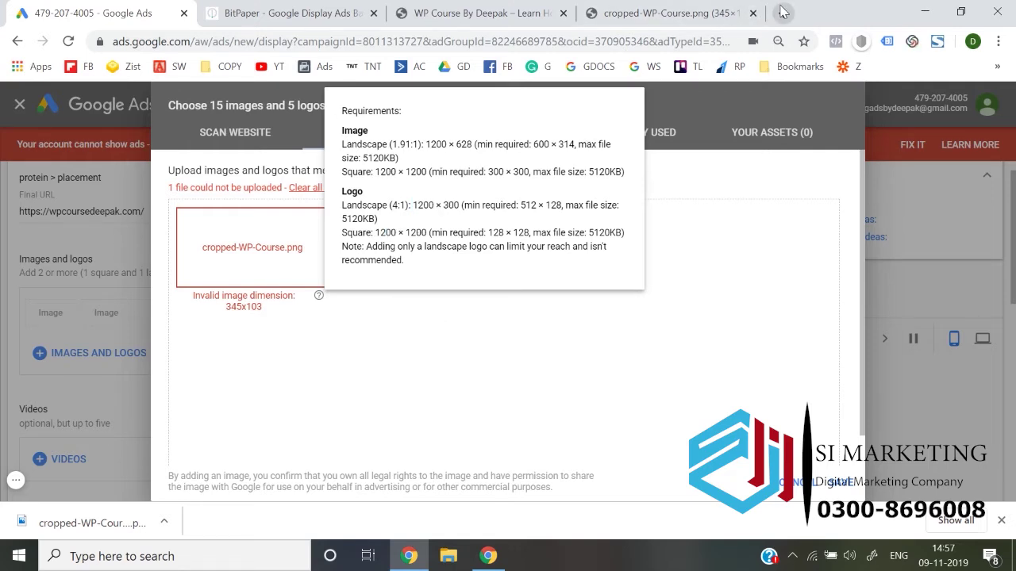
- Open canva.com in a new browser tab
click(782, 12)
text(anva)
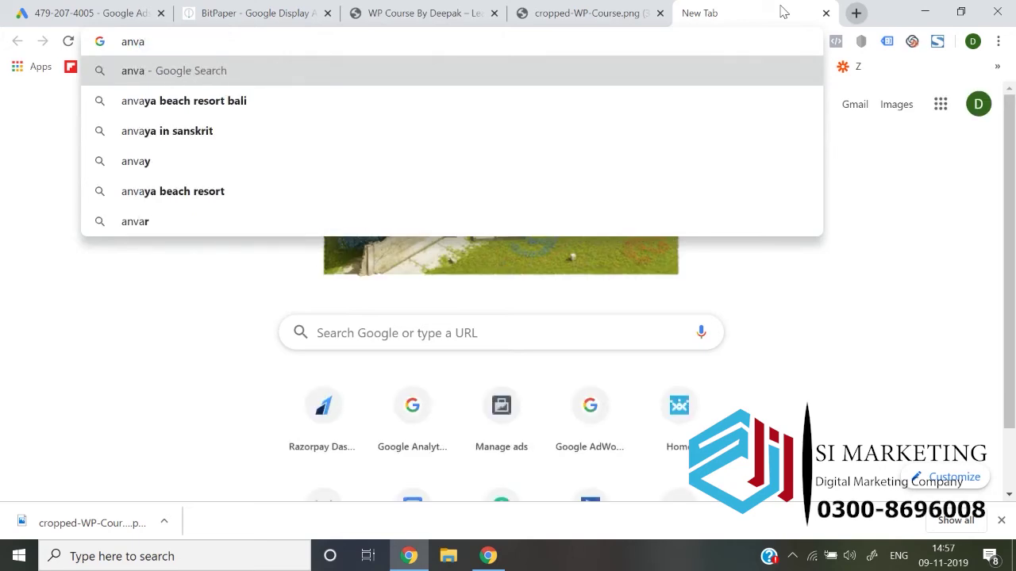
text(canv)
key(Return)
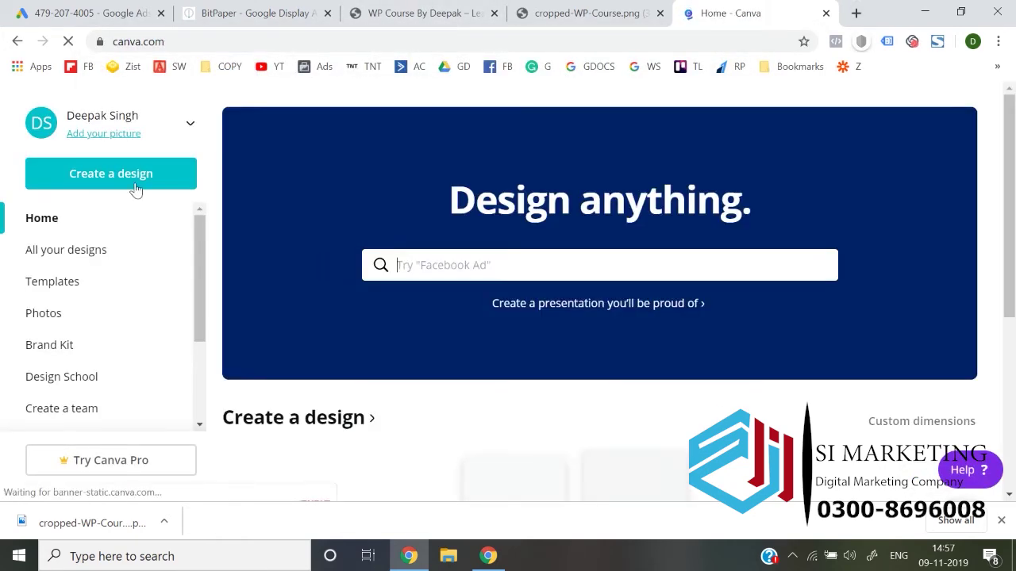
- Create a custom-size Canva design of 1200 × 300 px, checking the landscape logo requirement in Google Ads
click(136, 184)
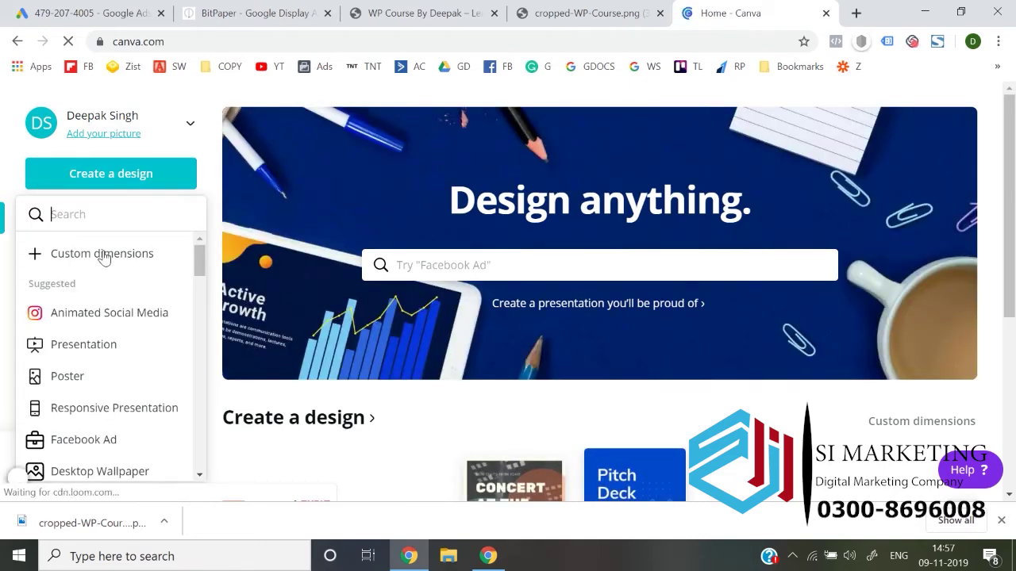
click(103, 251)
click(426, 8)
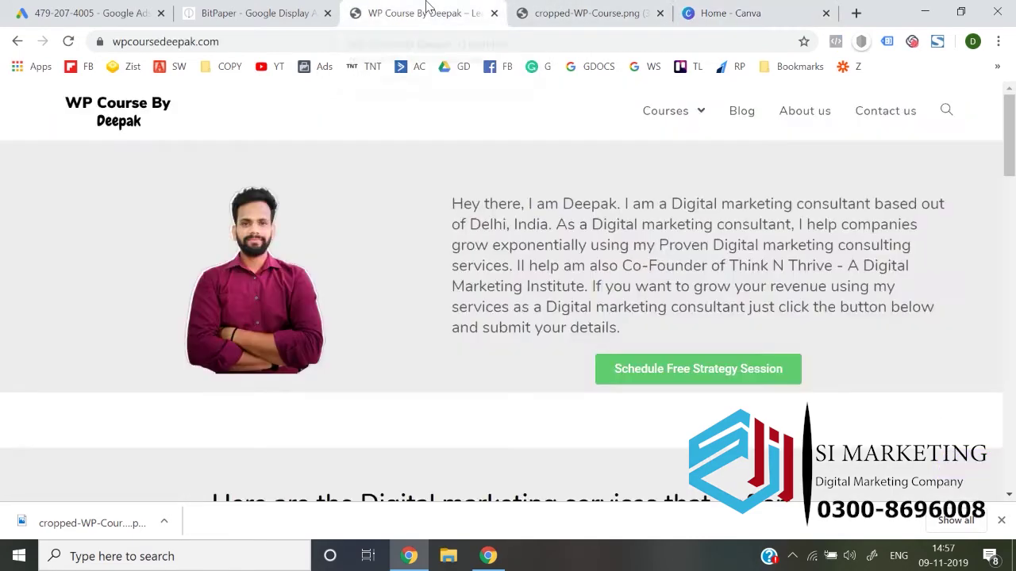
click(235, 8)
key(ctrl+1)
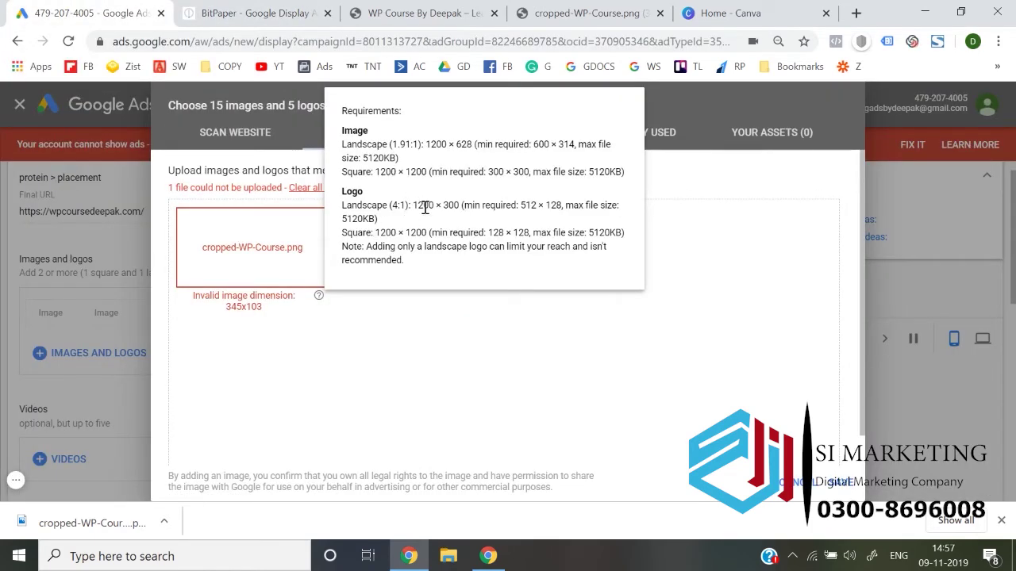
click(726, 13)
text(1200)
key(Tab)
text(300)
key(Return)
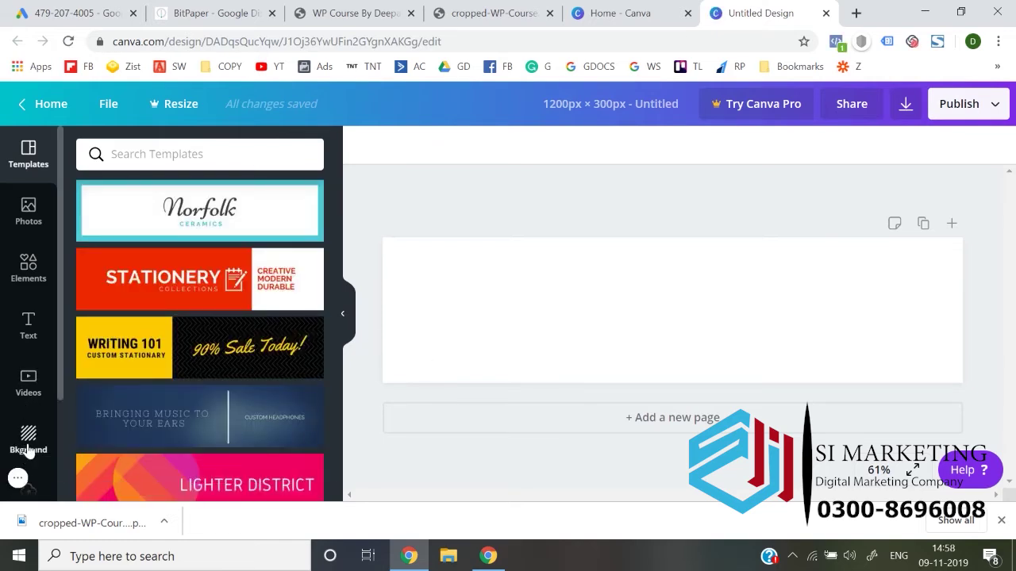
- Upload cropped-WP-Course from the Desktop to the Canva image uploads
scroll(28, 453, down, 2)
click(29, 364)
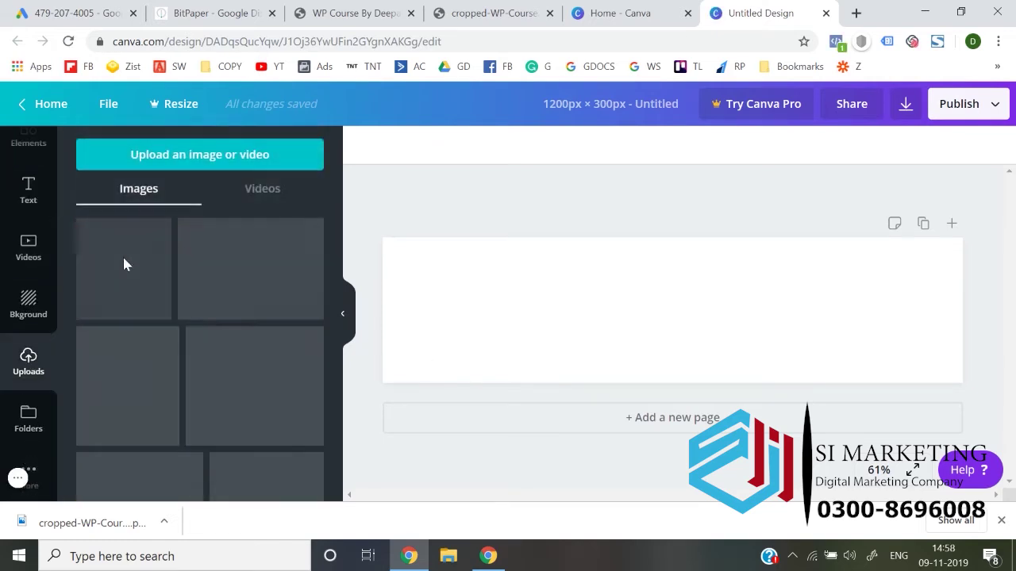
click(199, 156)
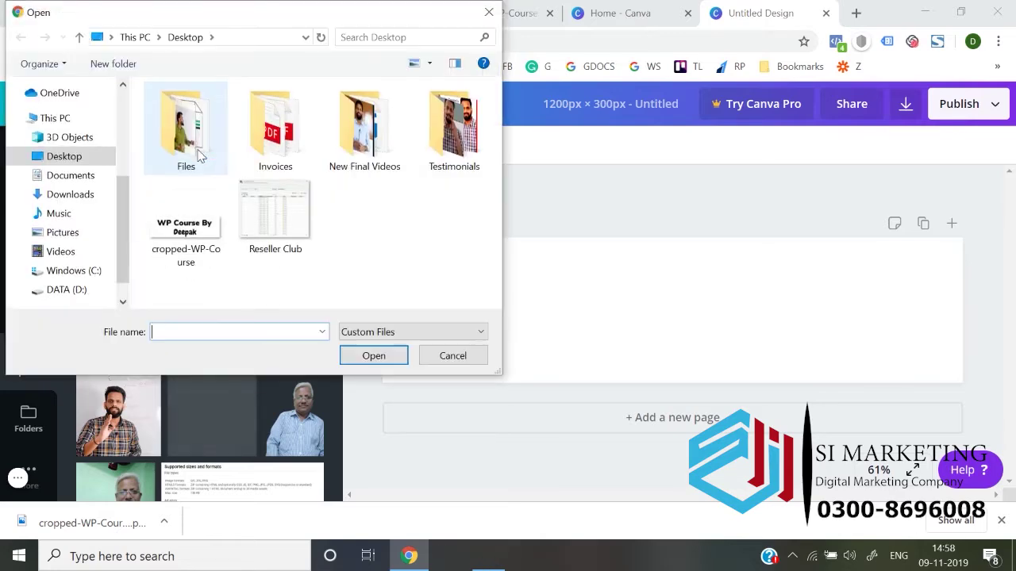
double_click(162, 229)
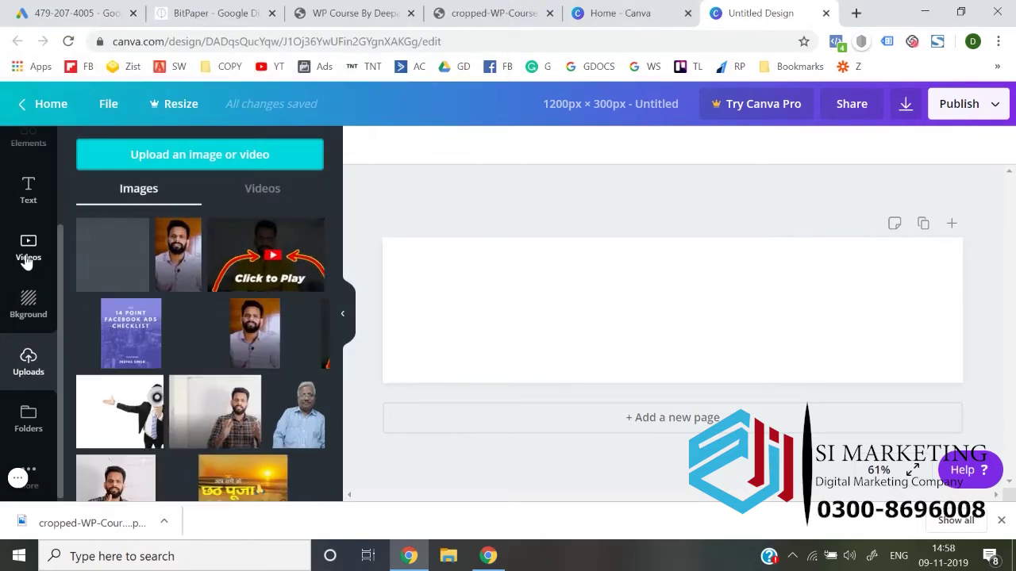
- Place the uploaded logo on the blank design, shrink it and centre it on the page
click(113, 258)
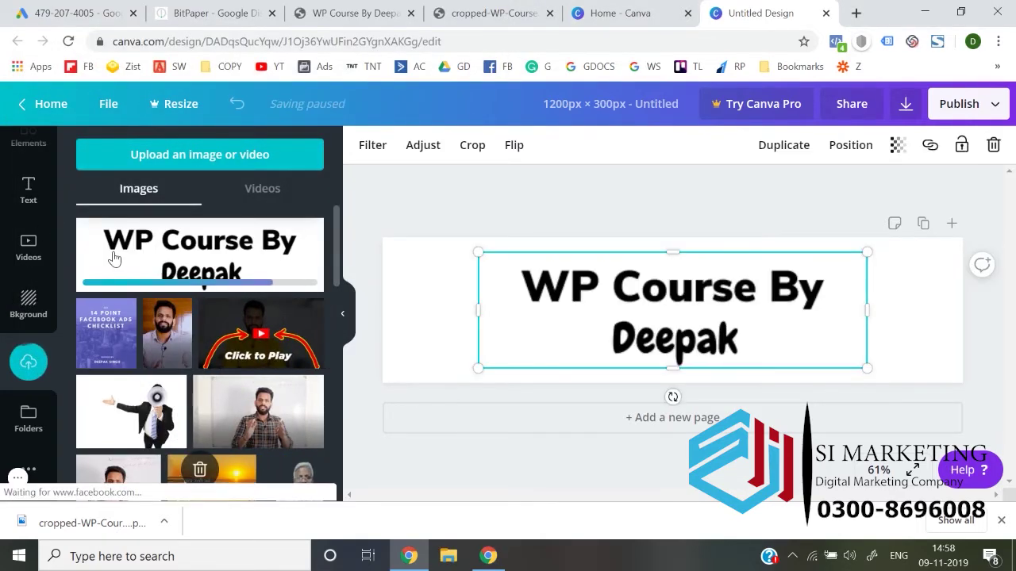
drag(477, 253, 596, 288)
drag(710, 313, 656, 302)
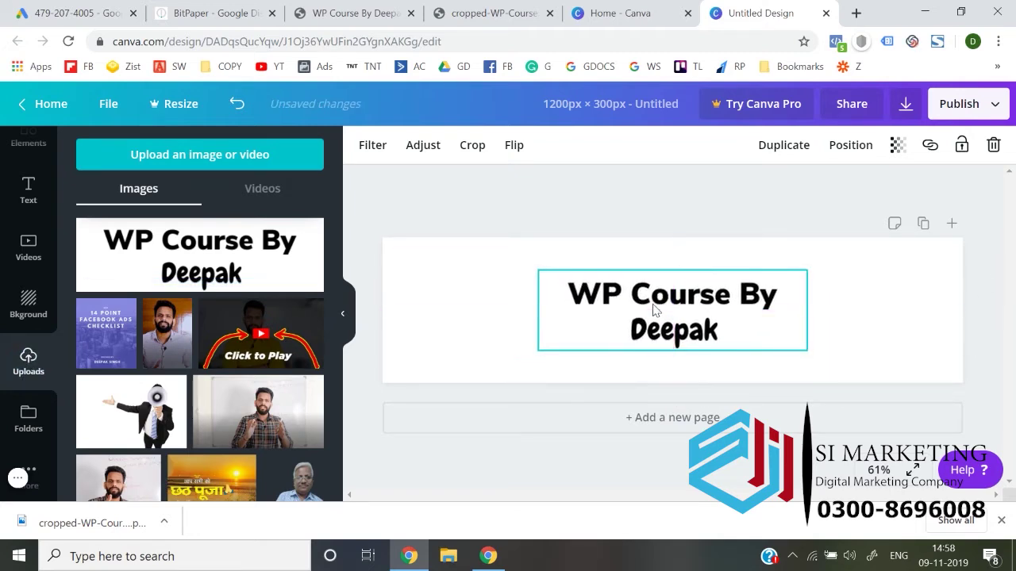
- Title the design "Logo 1200*300" and download it as a PNG
text(Log)
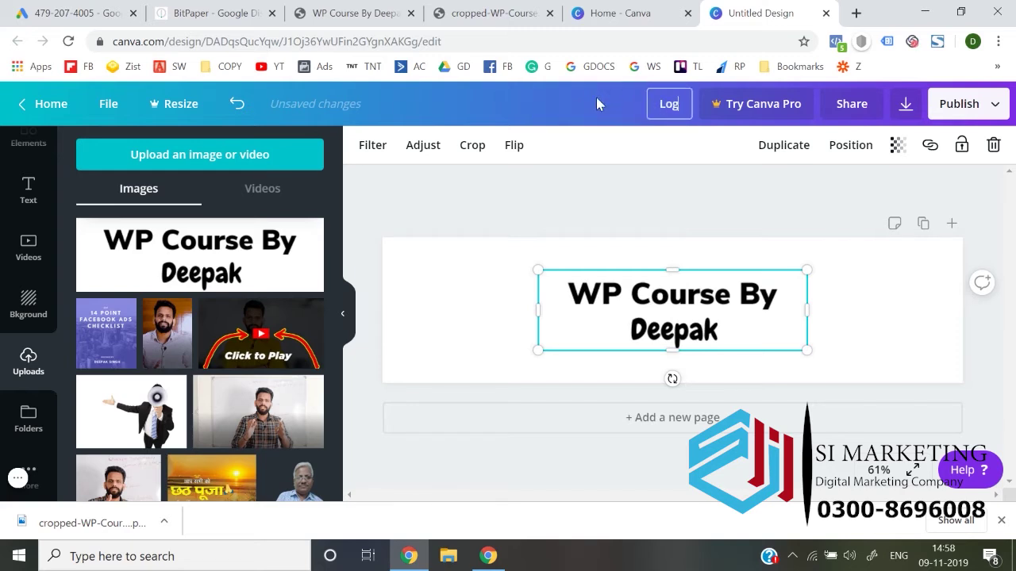
text(o 1200*300)
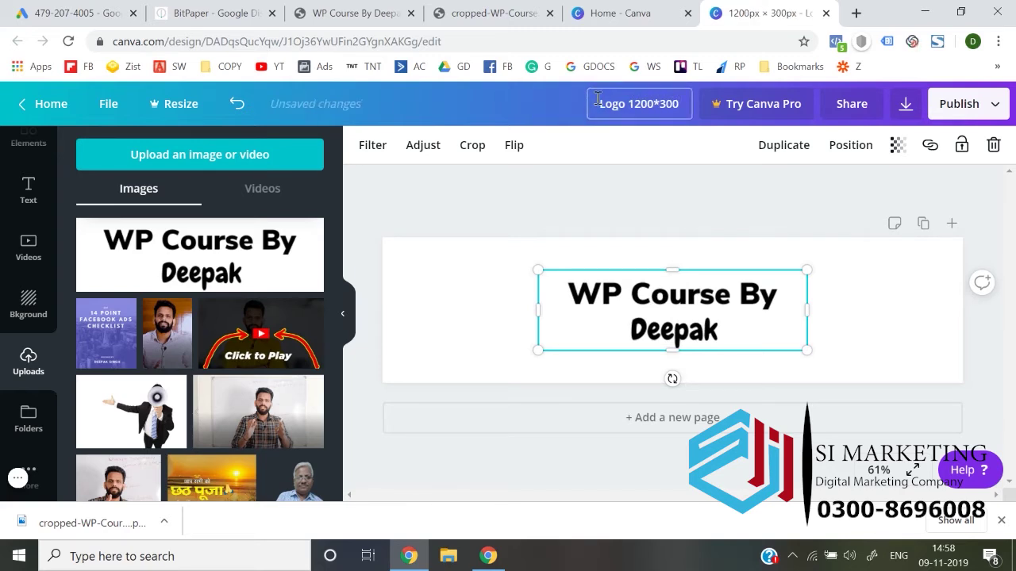
key(Return)
click(960, 117)
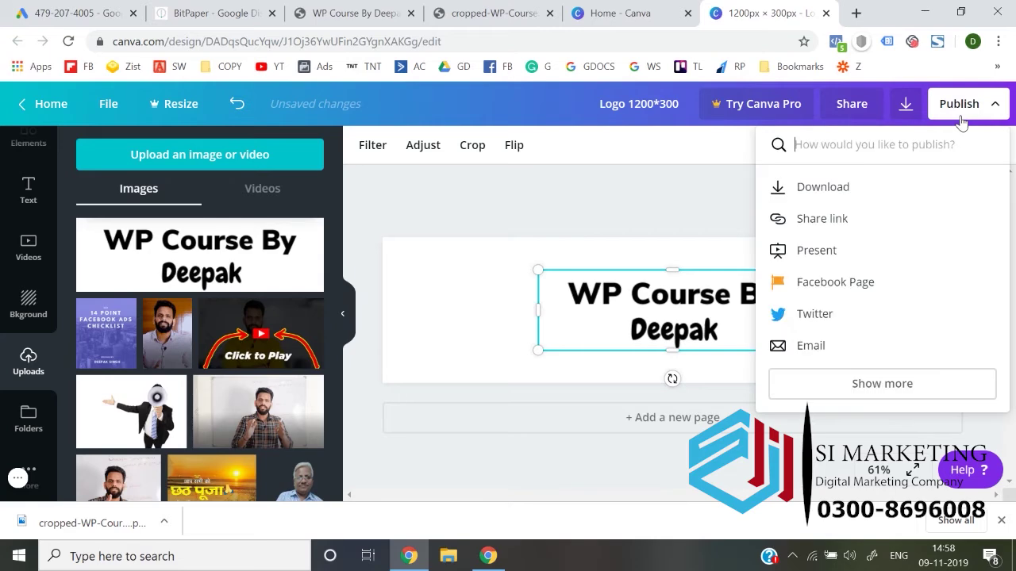
click(873, 184)
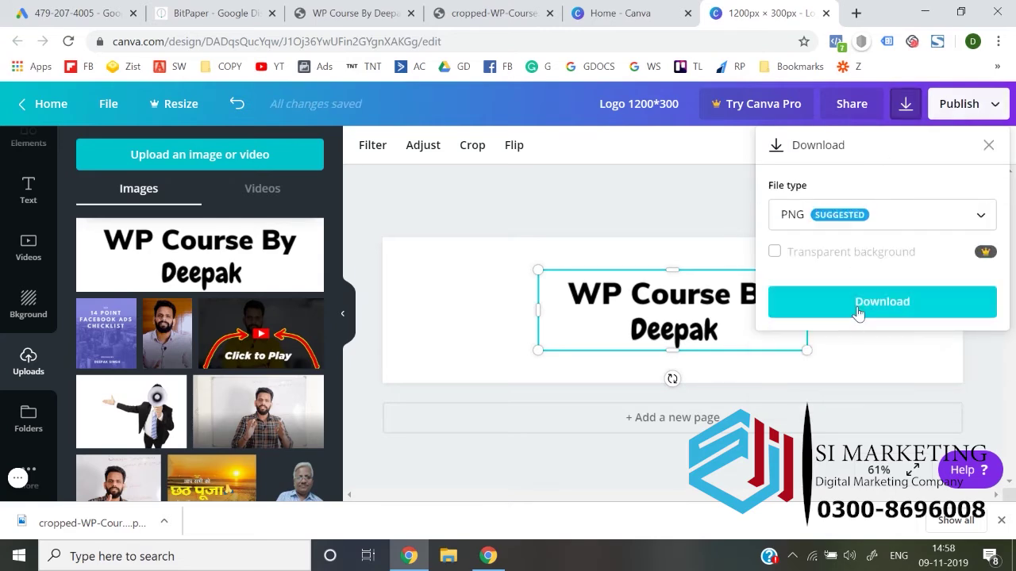
click(857, 305)
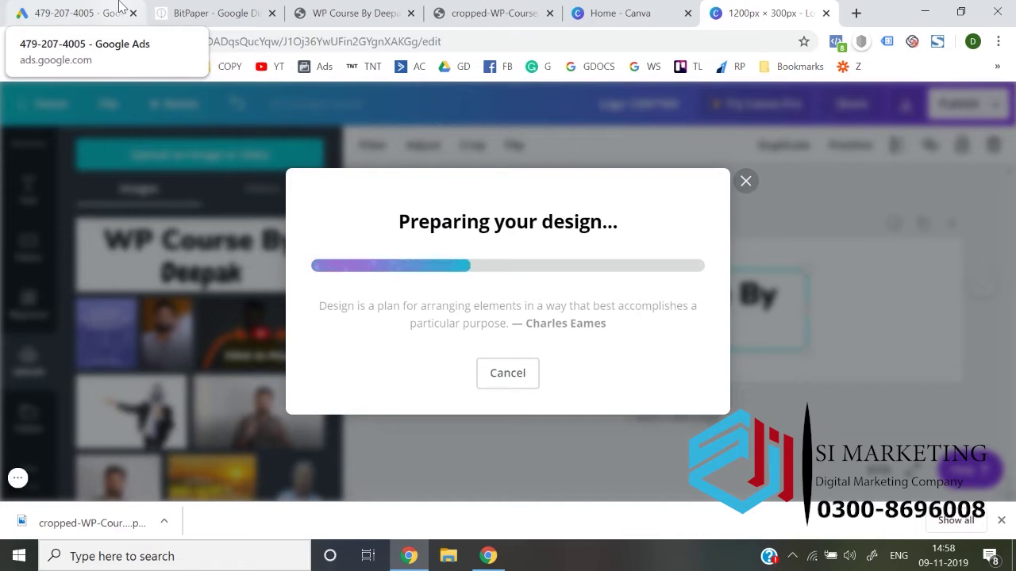
- Back in Google Ads, clear the rejected file and upload Logo 1200_300 from the Downloads folder
click(120, 8)
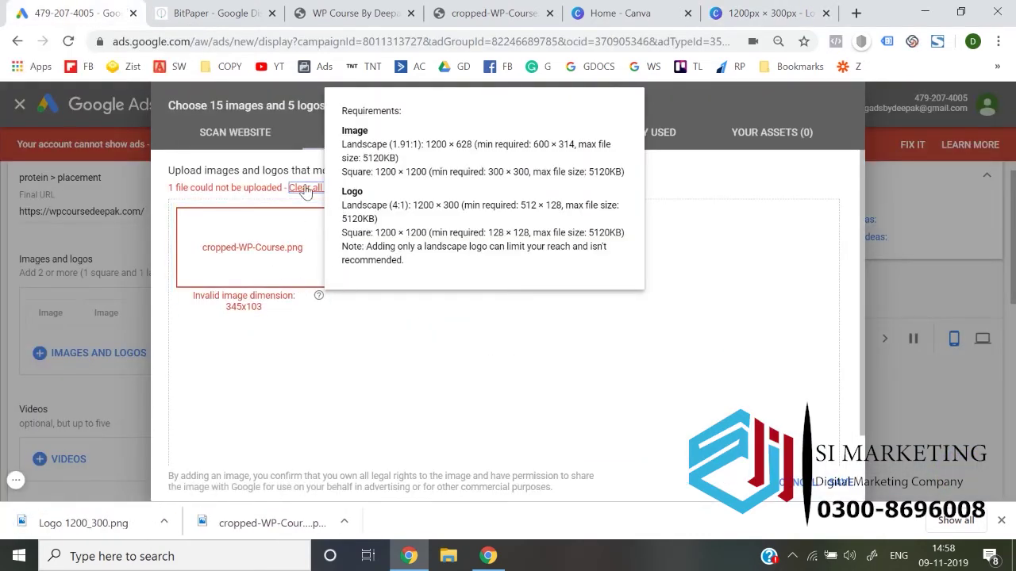
click(306, 189)
click(489, 355)
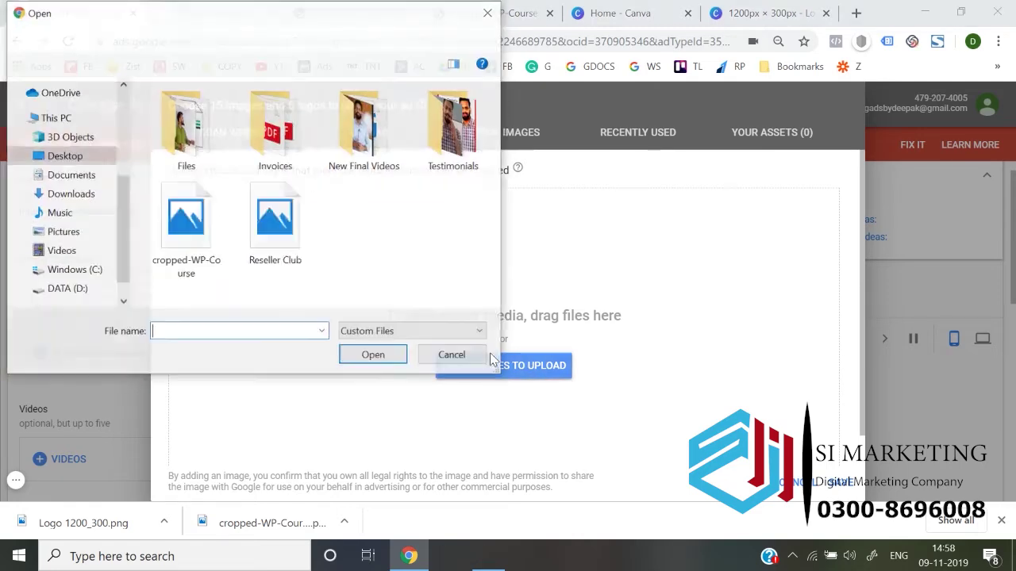
click(69, 138)
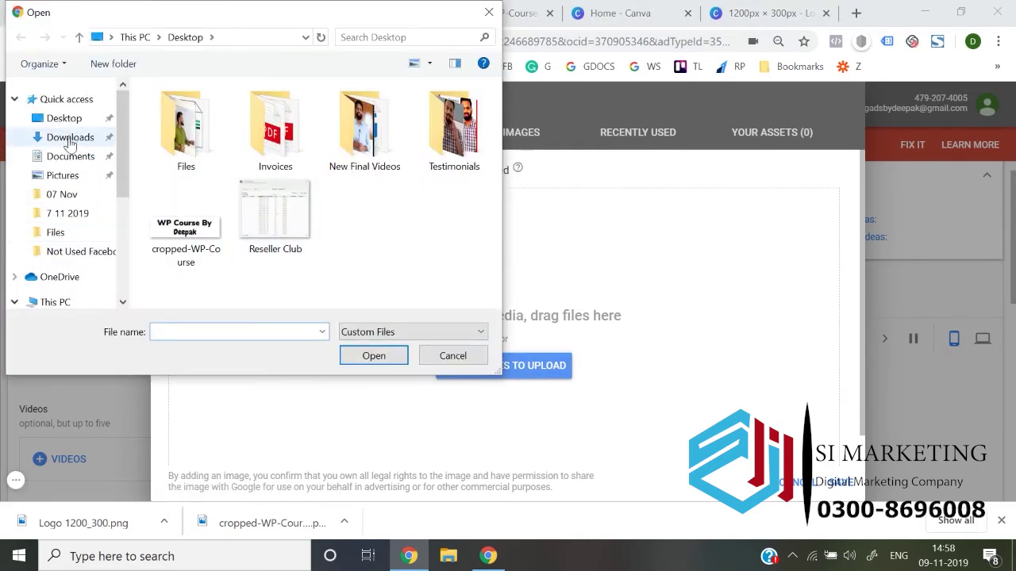
double_click(182, 171)
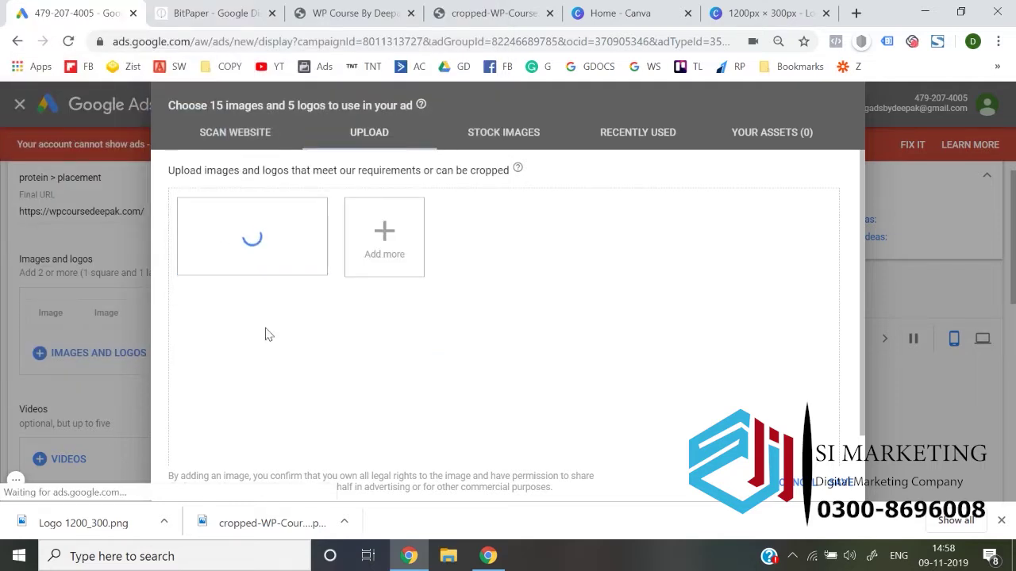
- Use the uploaded 1200 × 300 image as a 4:1 logo, accepting its crop
click(269, 294)
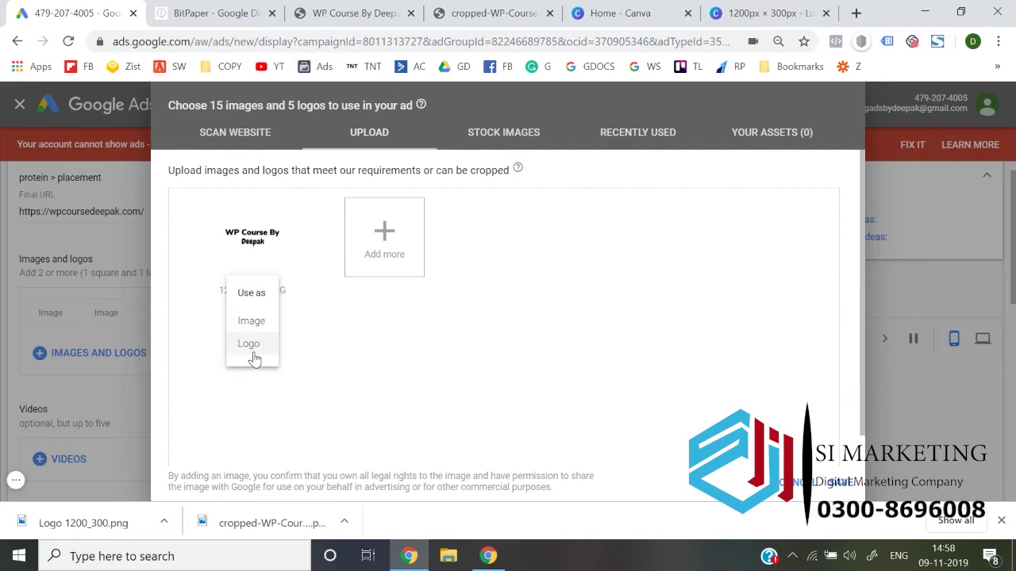
click(250, 344)
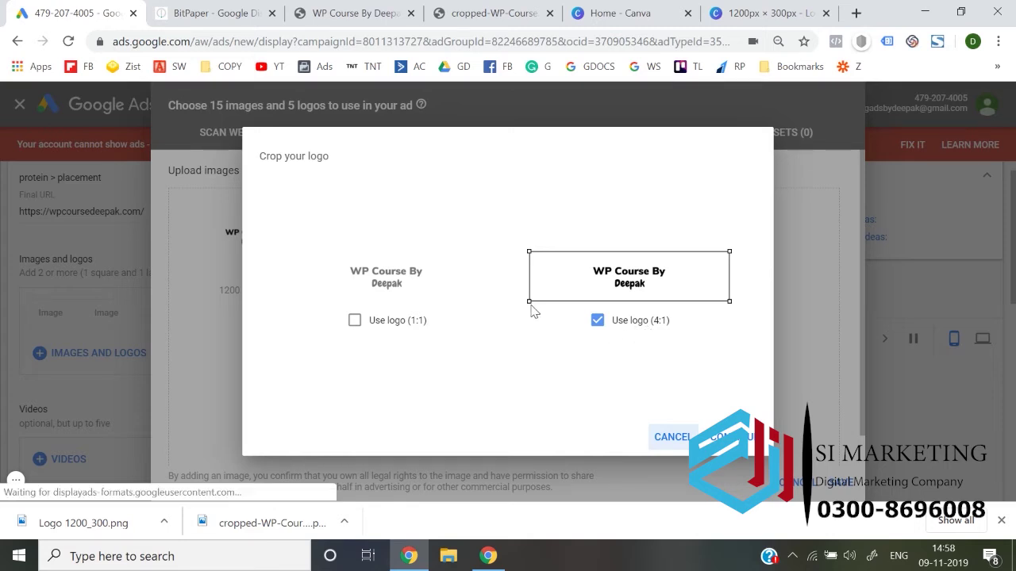
drag(528, 301, 553, 313)
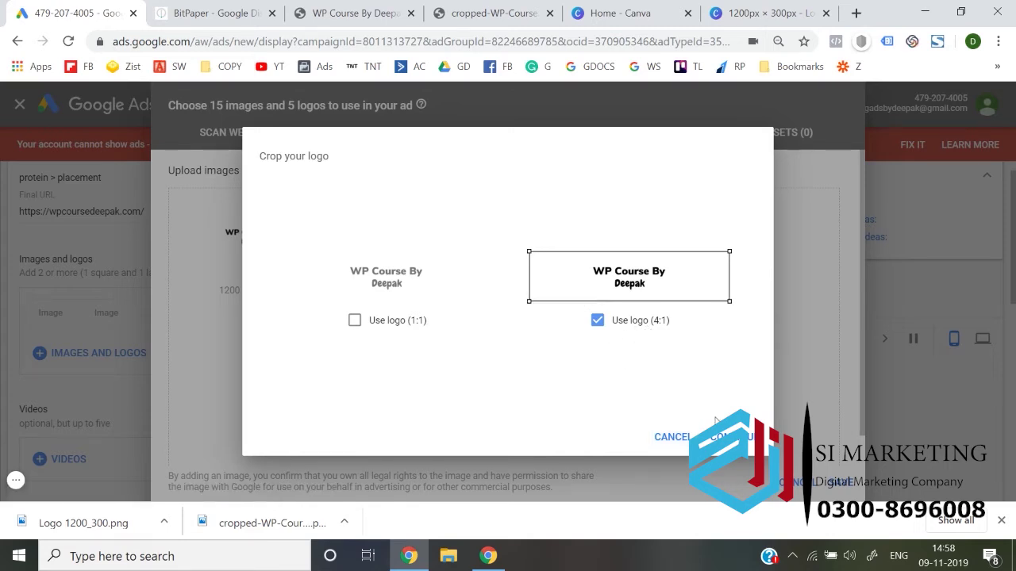
click(736, 436)
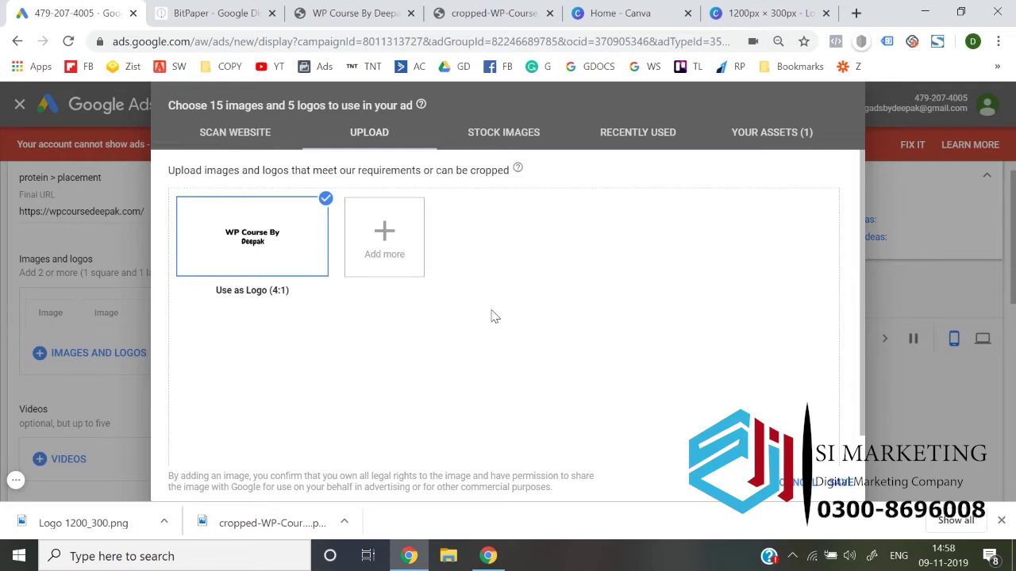
mouse_move(308, 236)
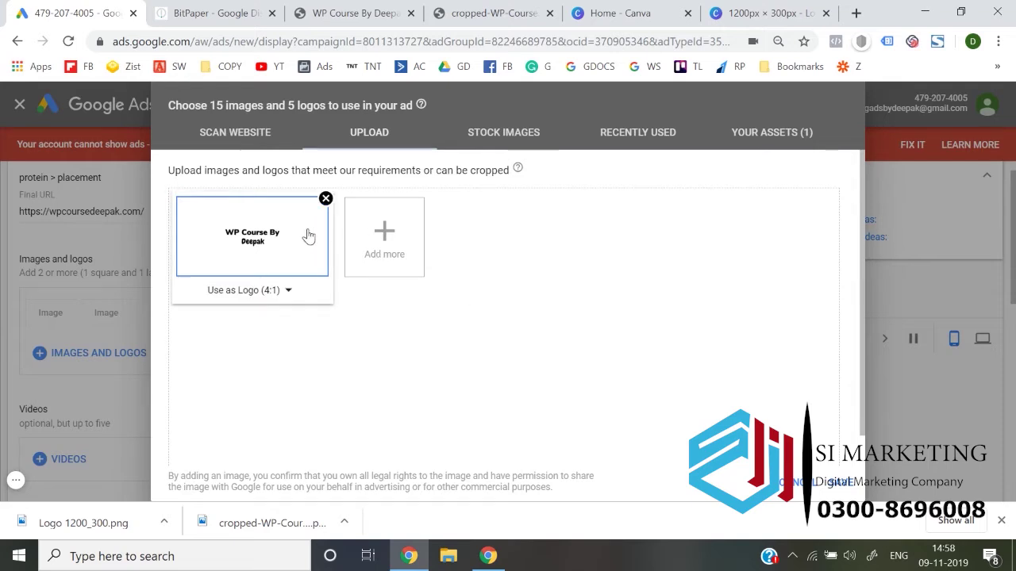
- Create a new custom-size Canva design of 1200 × 1200 px and dismiss the browser's download bar
click(615, 12)
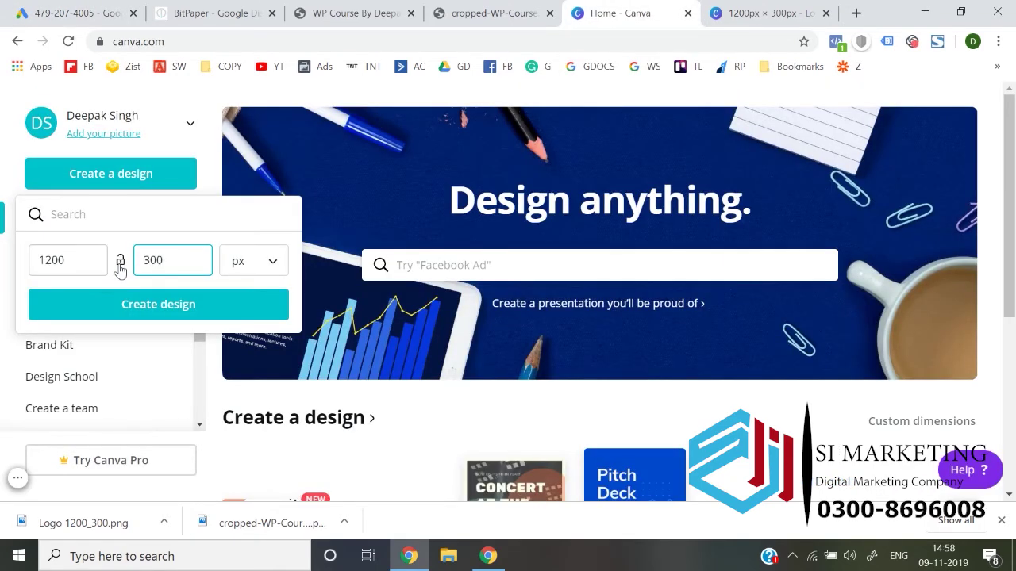
text(1200)
key(Return)
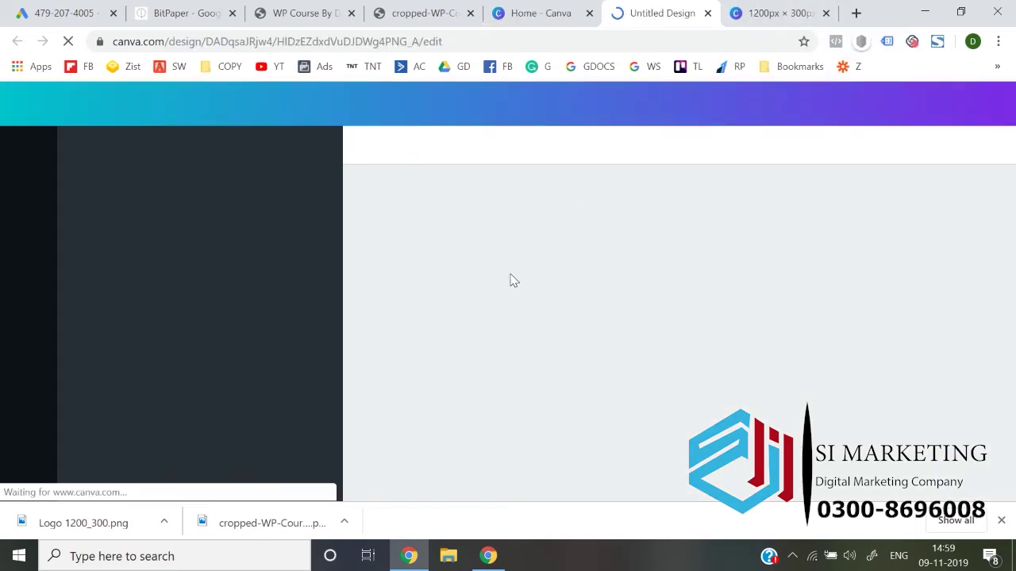
click(1001, 521)
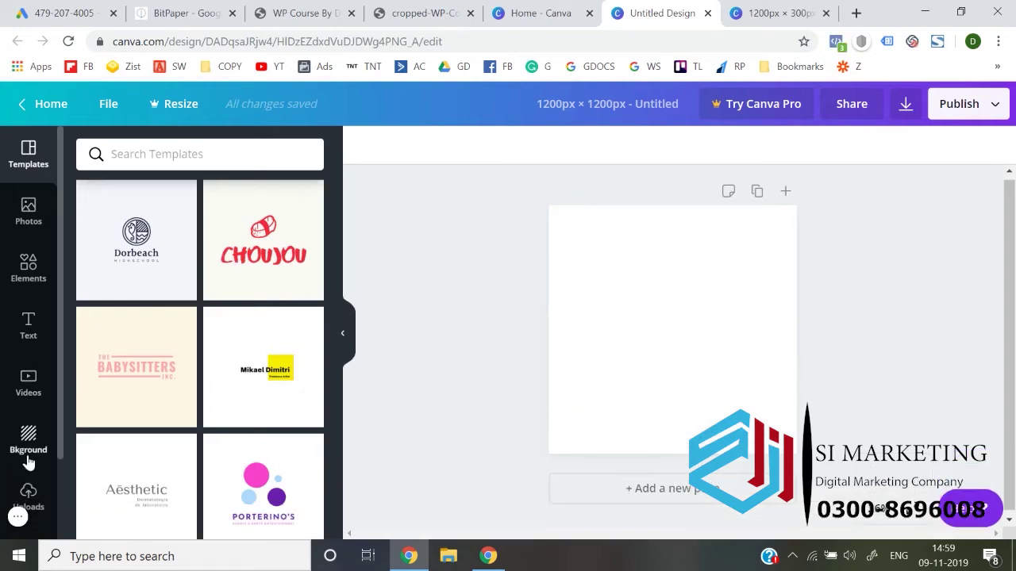
- Place the uploaded WP Course logo on the square page and enlarge it to span the full page width
click(29, 496)
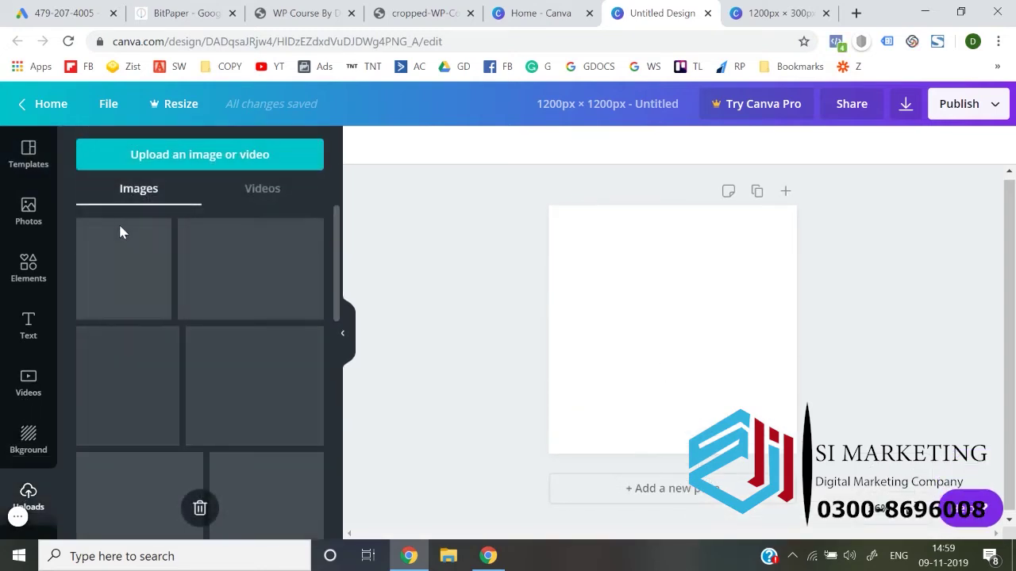
click(125, 268)
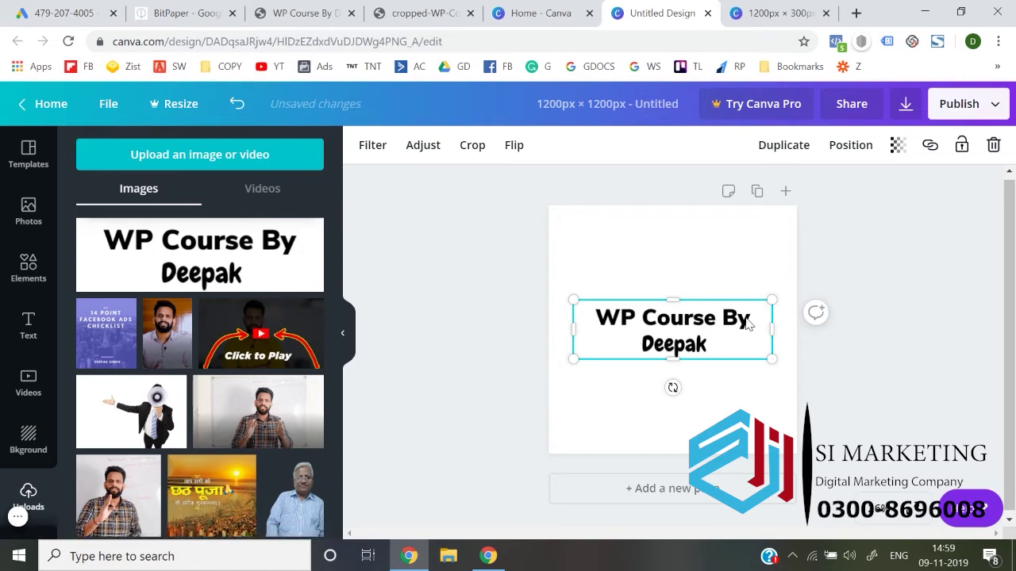
drag(773, 302, 797, 292)
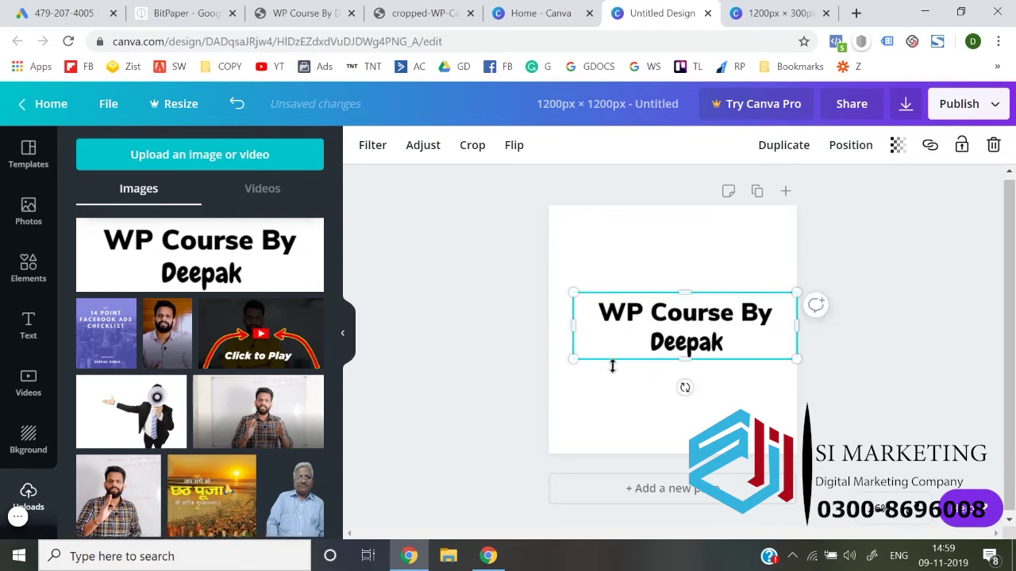
drag(578, 362, 548, 367)
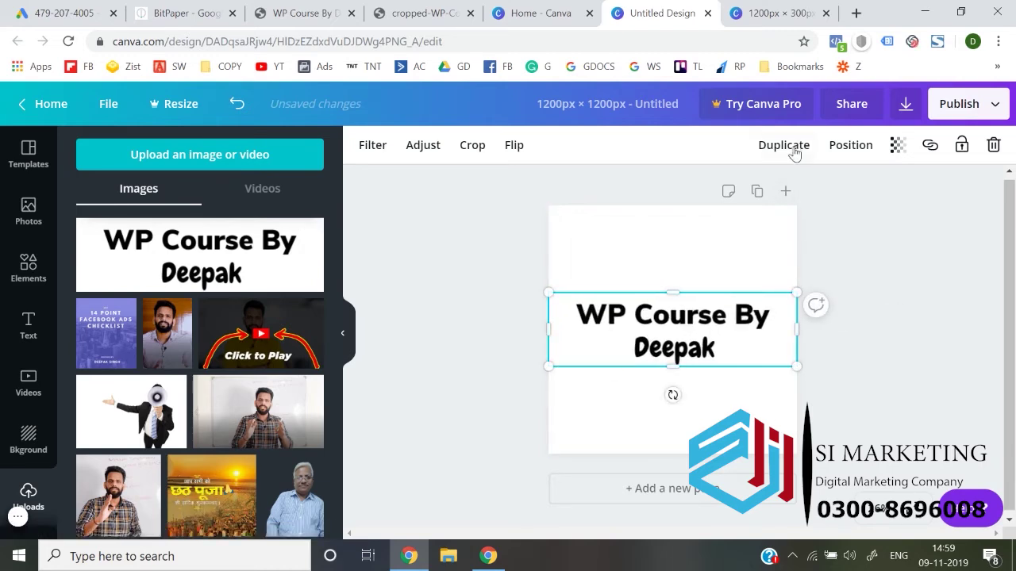
- Title the square design "1200*1200" and download it as a PNG
click(660, 107)
text(1200x1200)
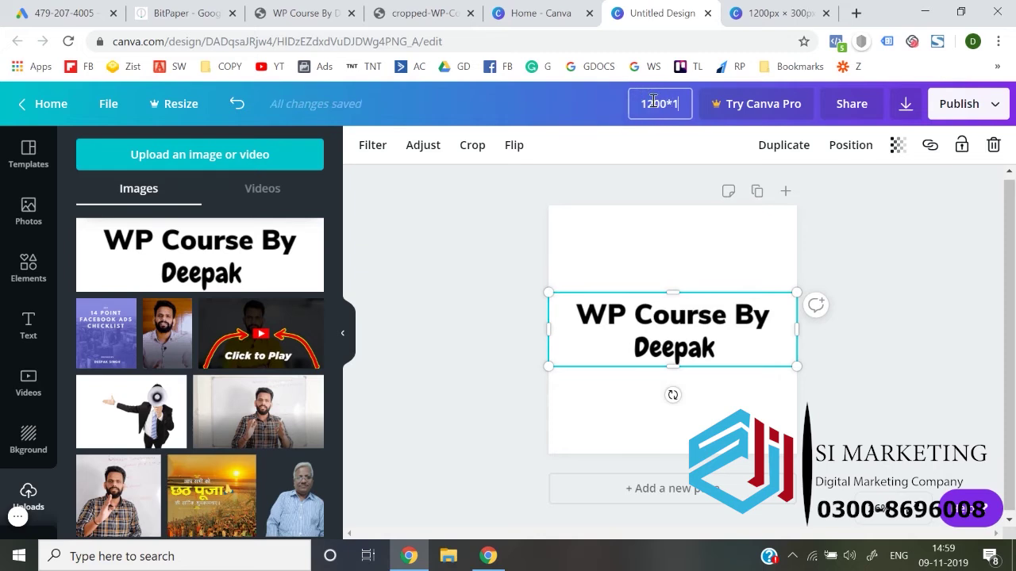
key(Return)
click(964, 103)
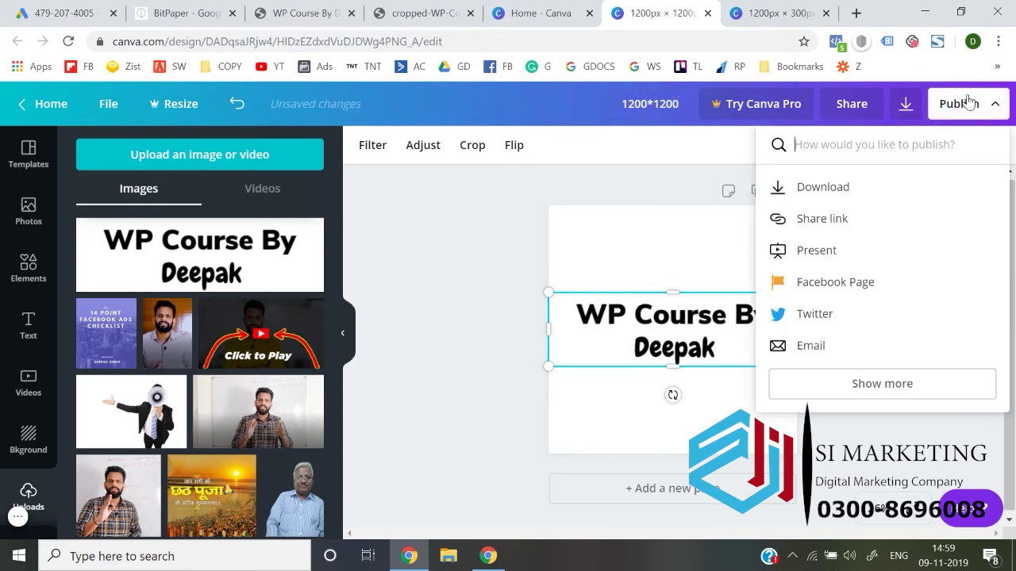
click(884, 182)
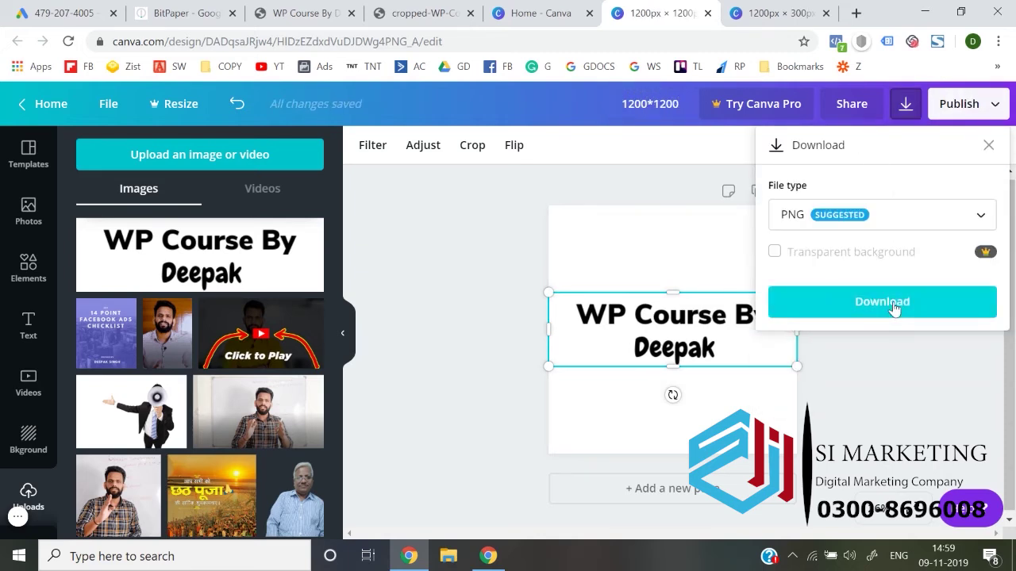
click(893, 303)
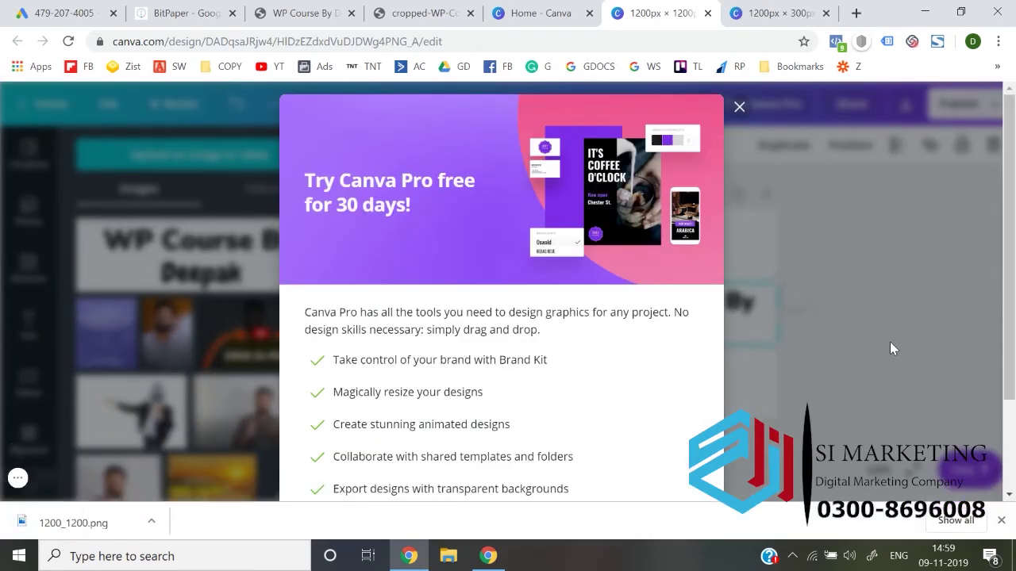
- Return to Google Ads and upload 1200_1200 from the Downloads folder as an additional asset
click(64, 13)
click(373, 264)
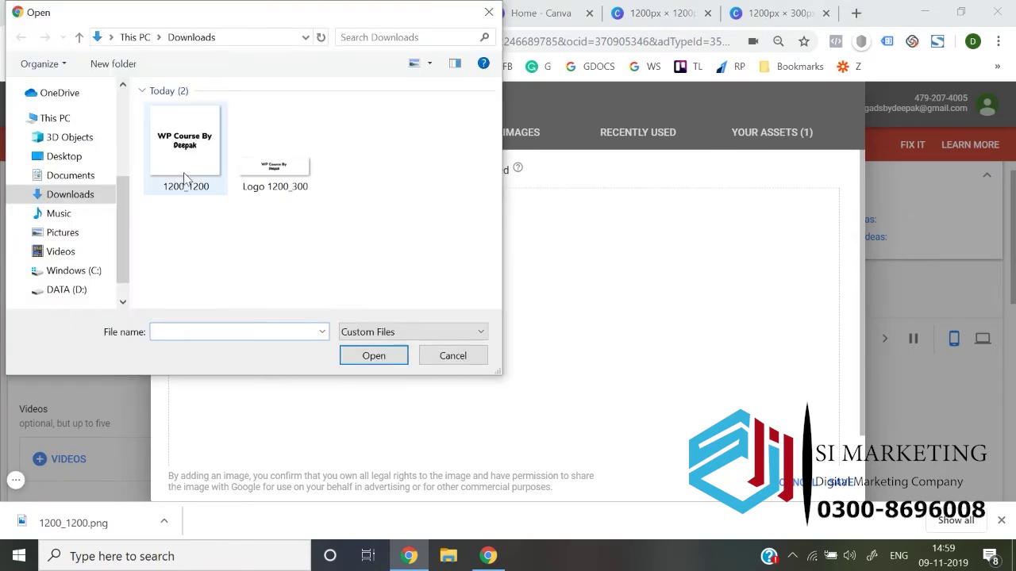
double_click(184, 151)
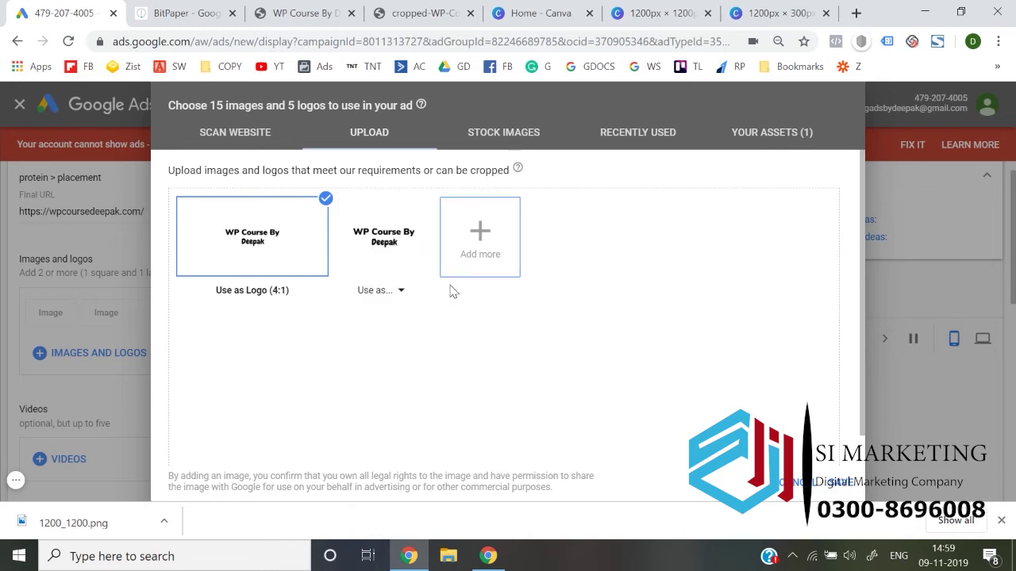
- Use the square upload as a 1:1 logo and save the selected logos to the ad
click(401, 292)
click(385, 347)
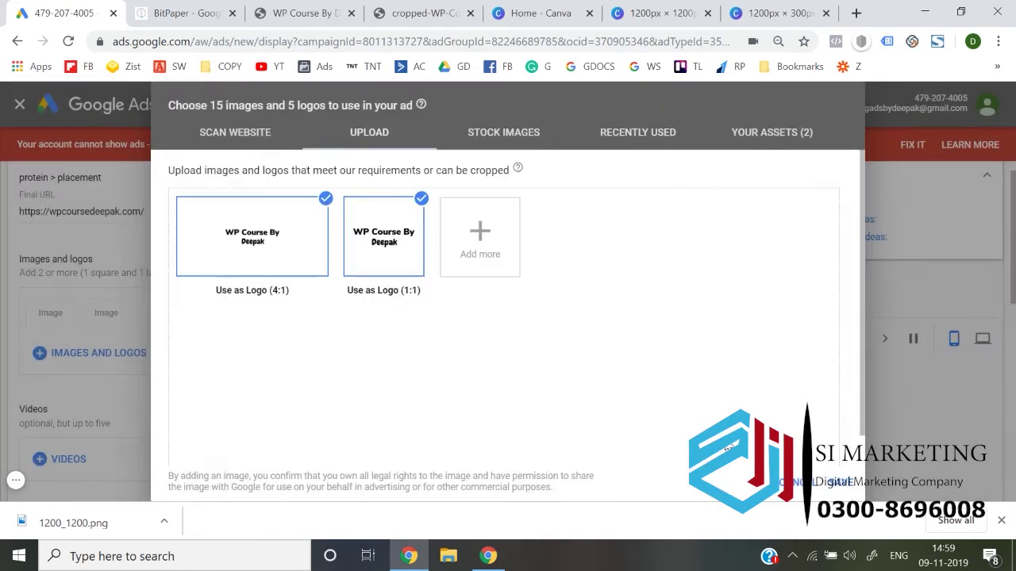
click(730, 441)
click(850, 491)
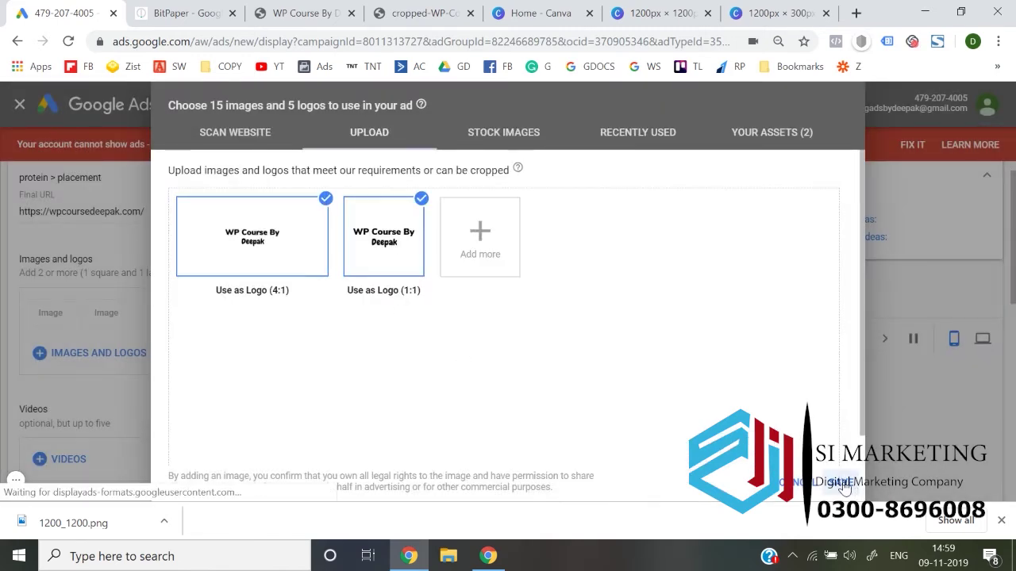
click(1003, 521)
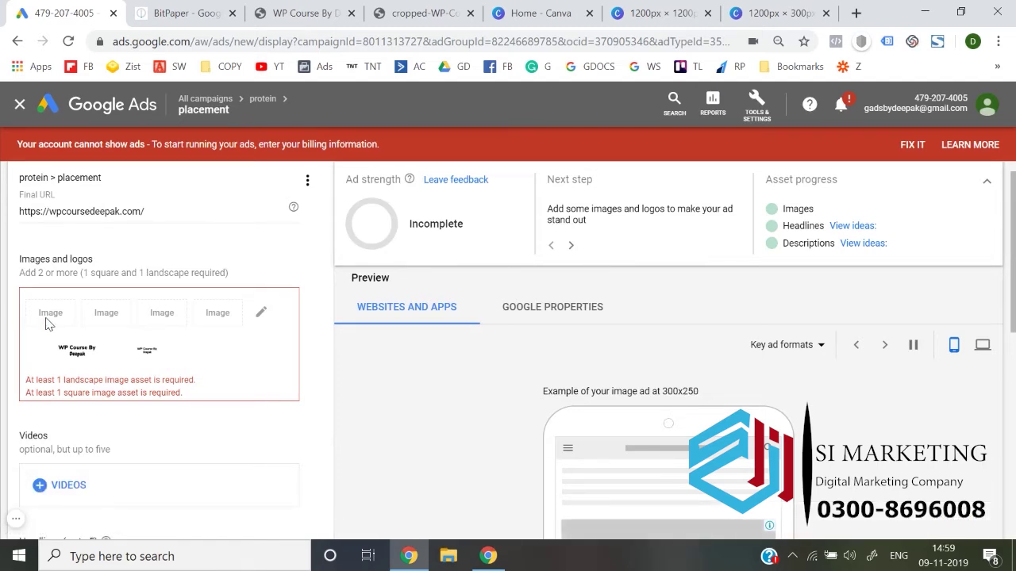
- Reopen the ad's images and logos for editing and search the stock images for "digital marketing"
click(261, 313)
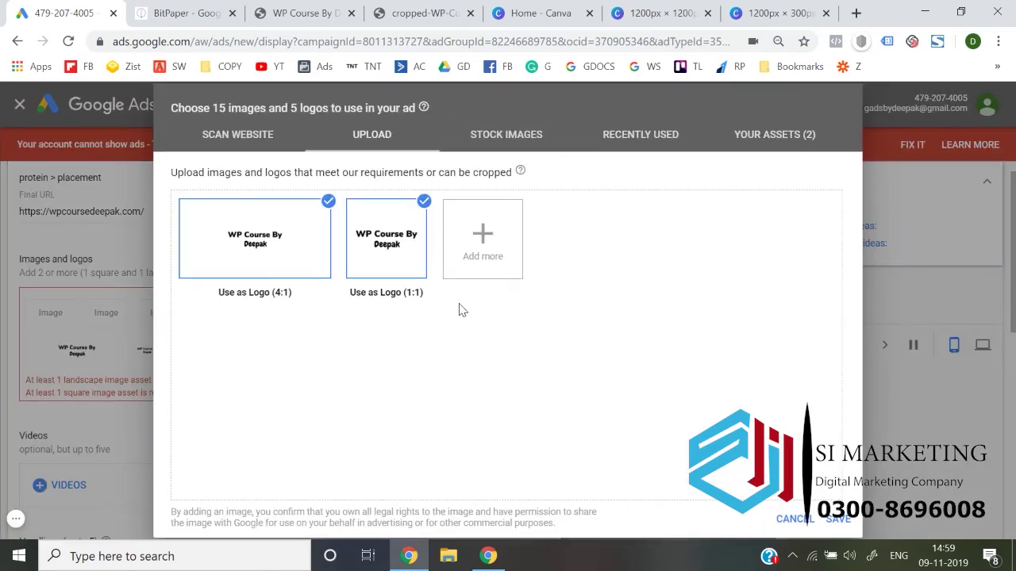
click(508, 140)
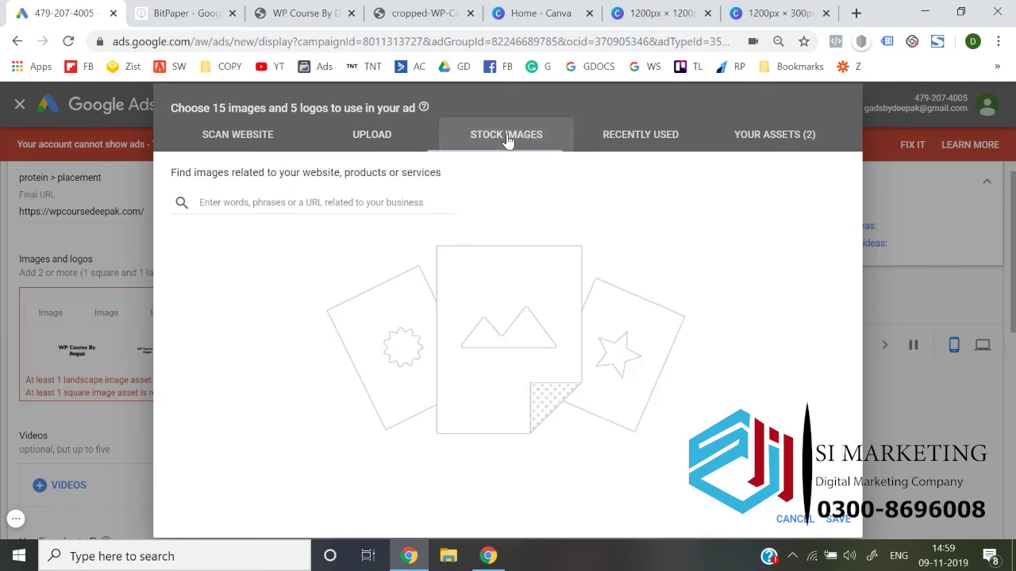
click(406, 202)
text(digital market)
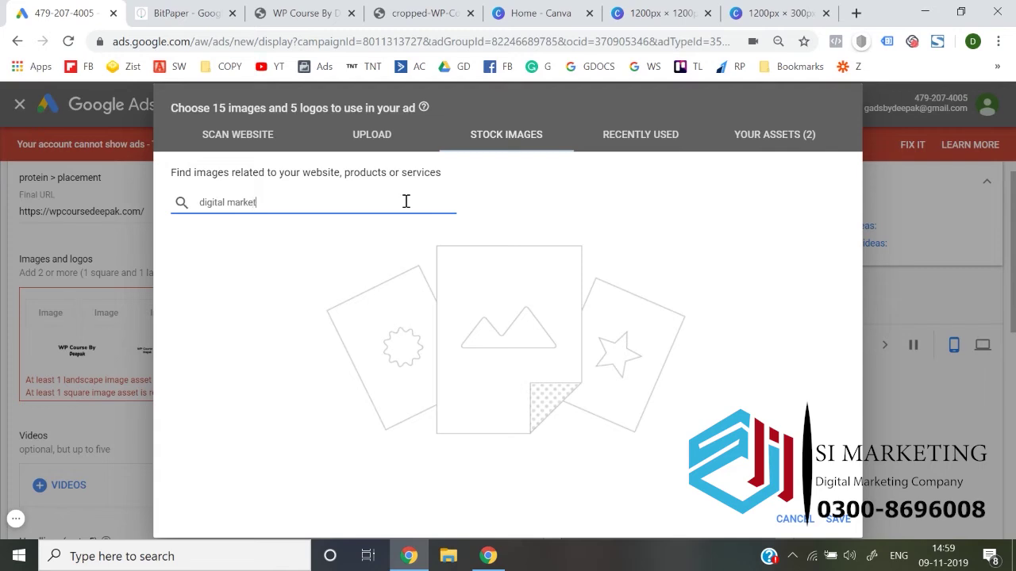
text(ing)
key(Return)
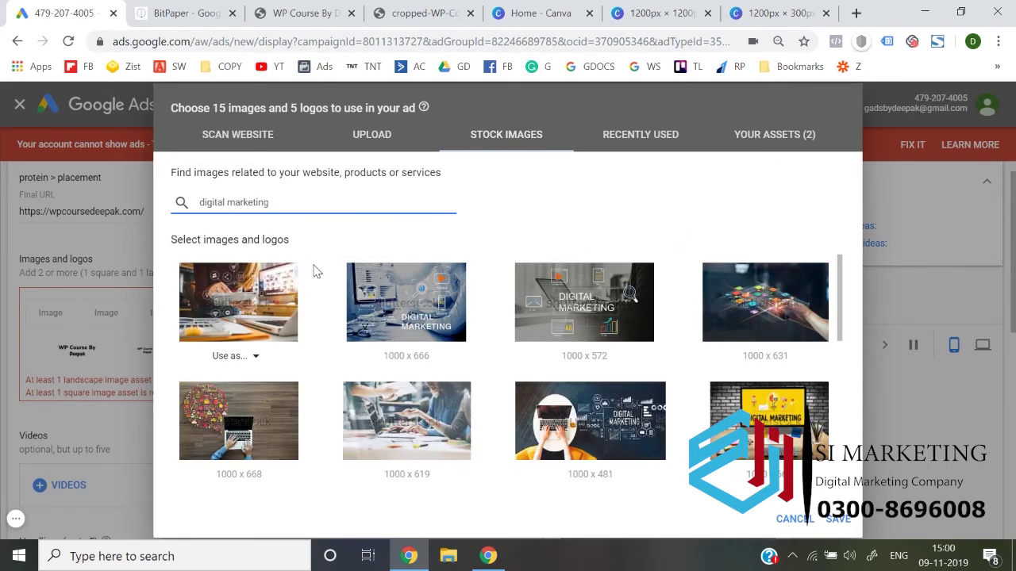
- Add the first stock result as an ad image, keeping its default landscape (1.91:1) and square (1:1) crops
click(236, 358)
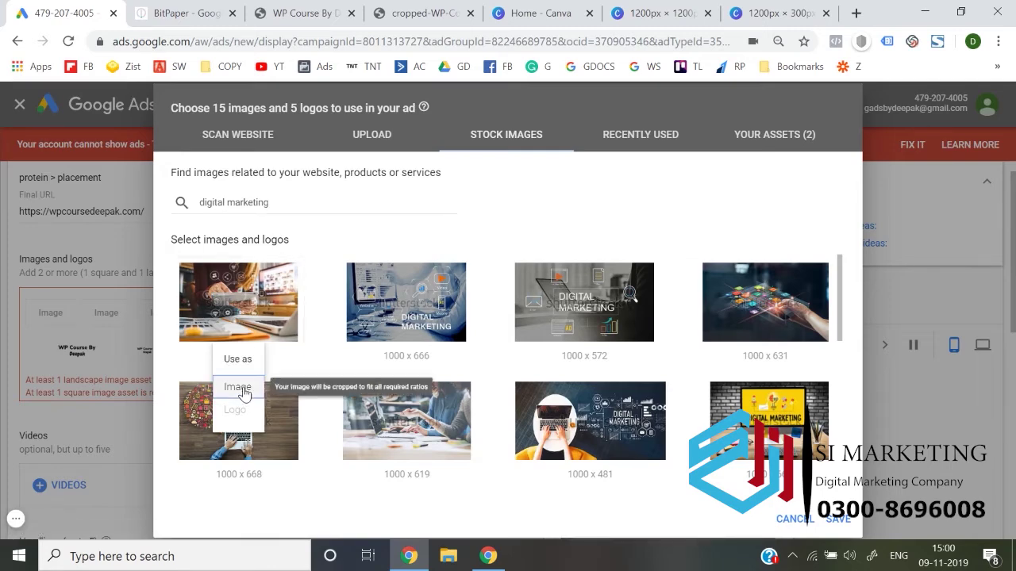
click(237, 387)
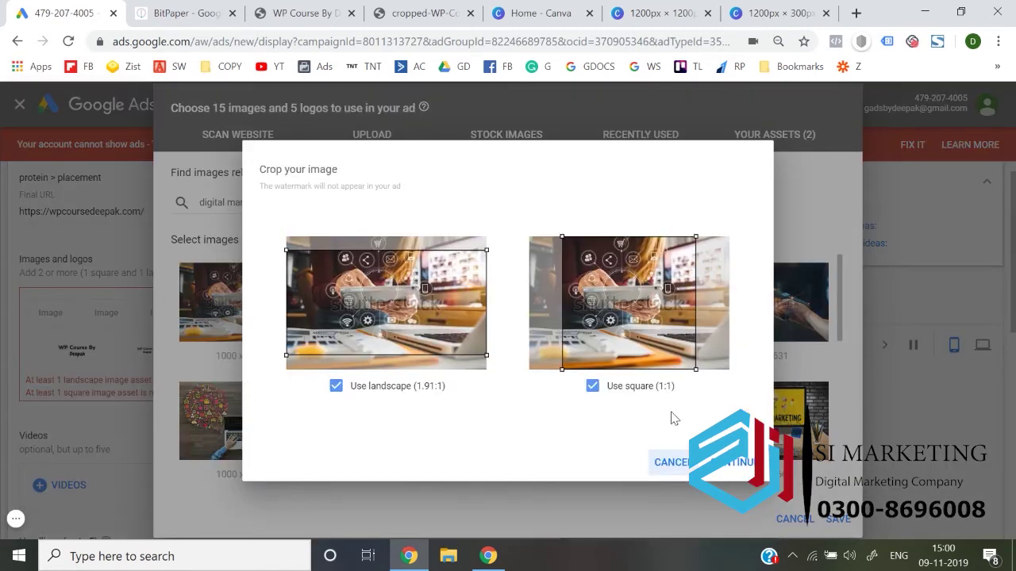
click(733, 463)
- Add the second stock result as an image, shifting its square crop right to include the full "Digital Marketing" text
click(414, 357)
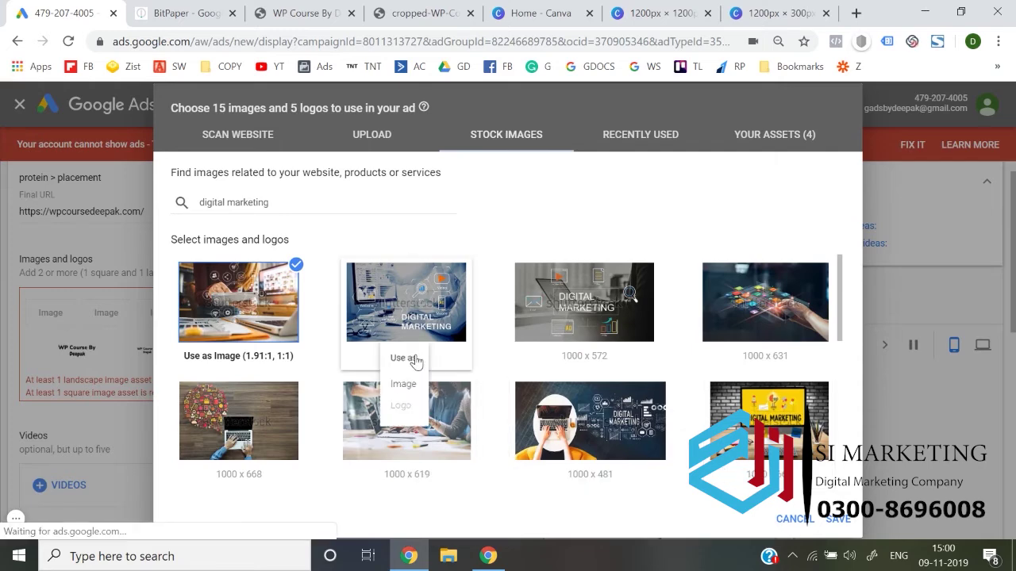
click(404, 390)
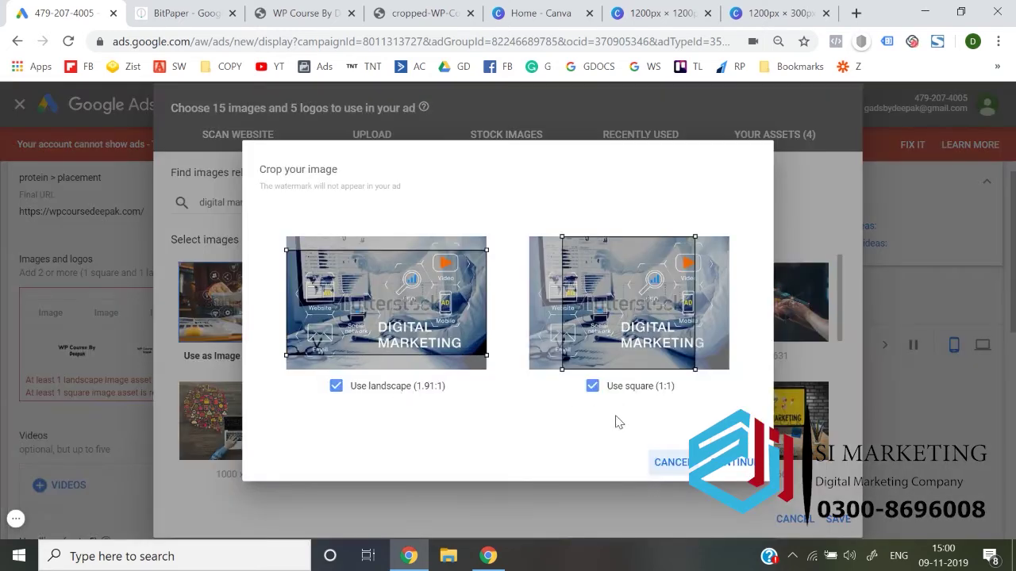
drag(605, 367, 634, 367)
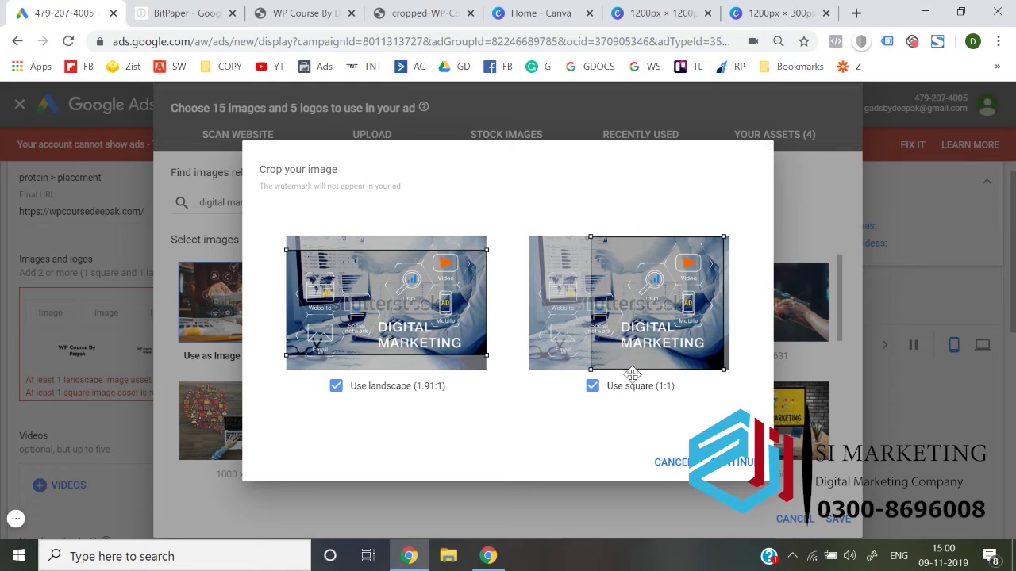
click(746, 460)
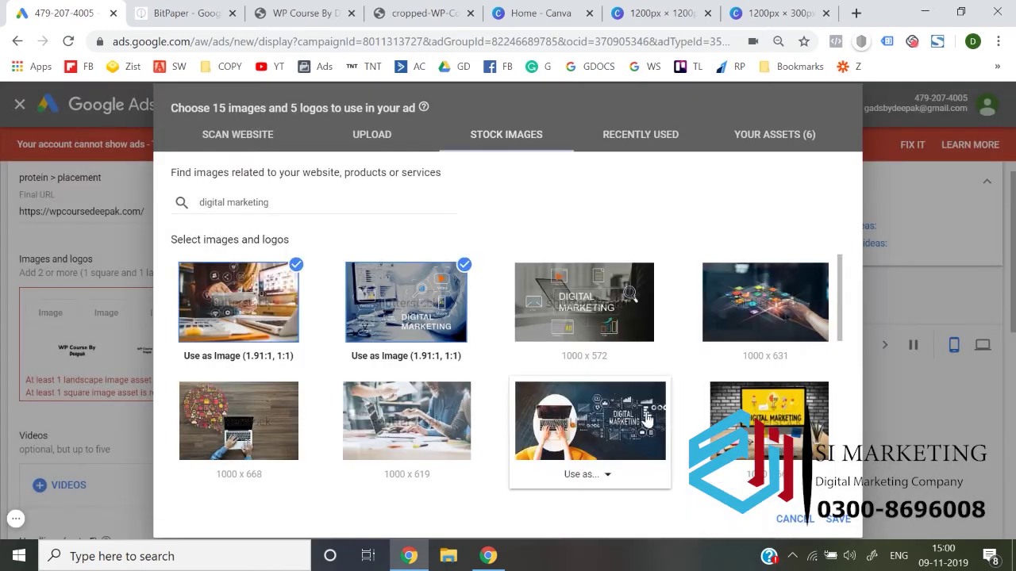
- Add the stock photo of a monitor with a yellow "Digital Marketing" screen as an image, shifting its square crop slightly right
scroll(591, 350, down, 1)
click(786, 379)
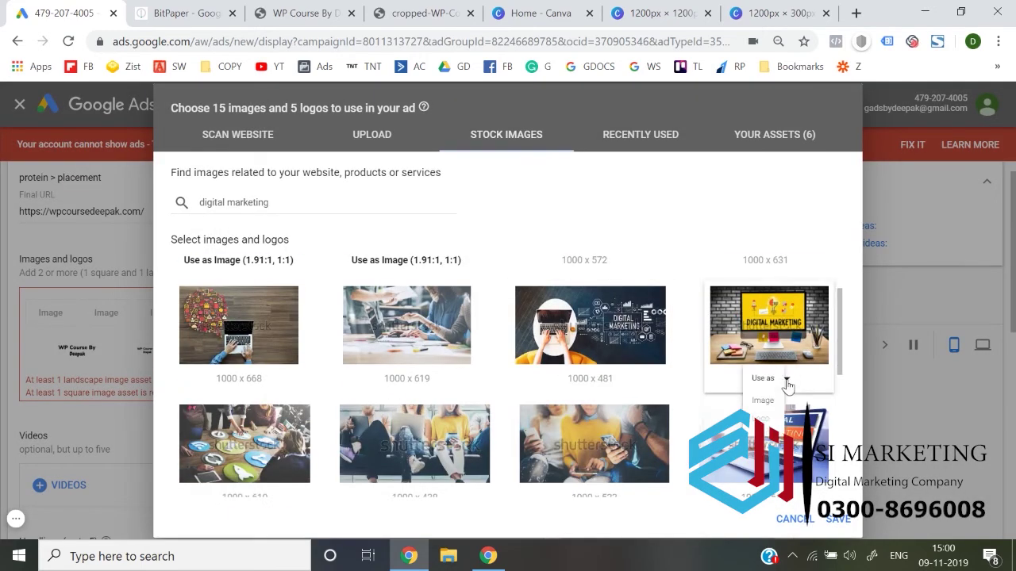
click(770, 410)
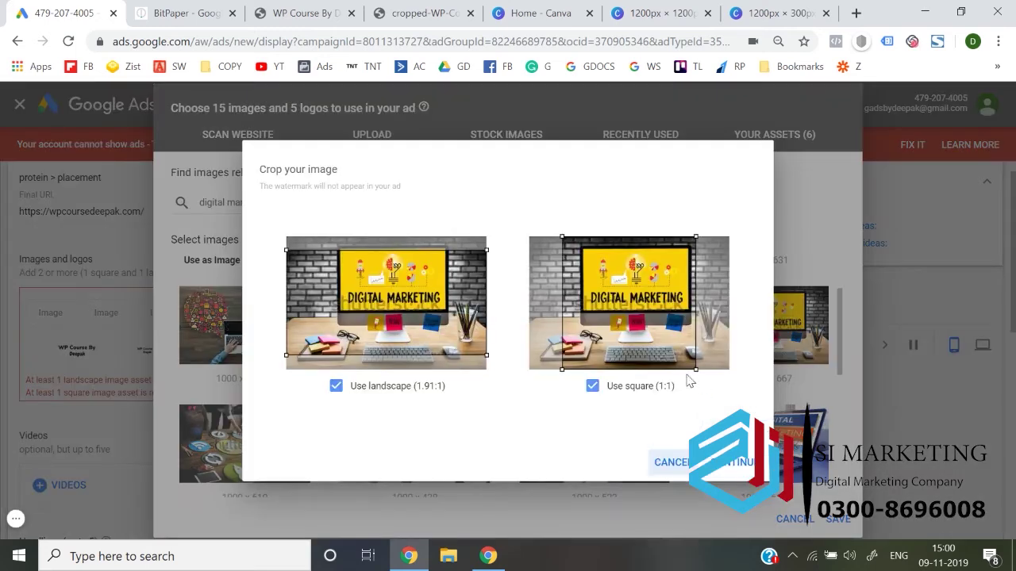
drag(645, 367, 656, 363)
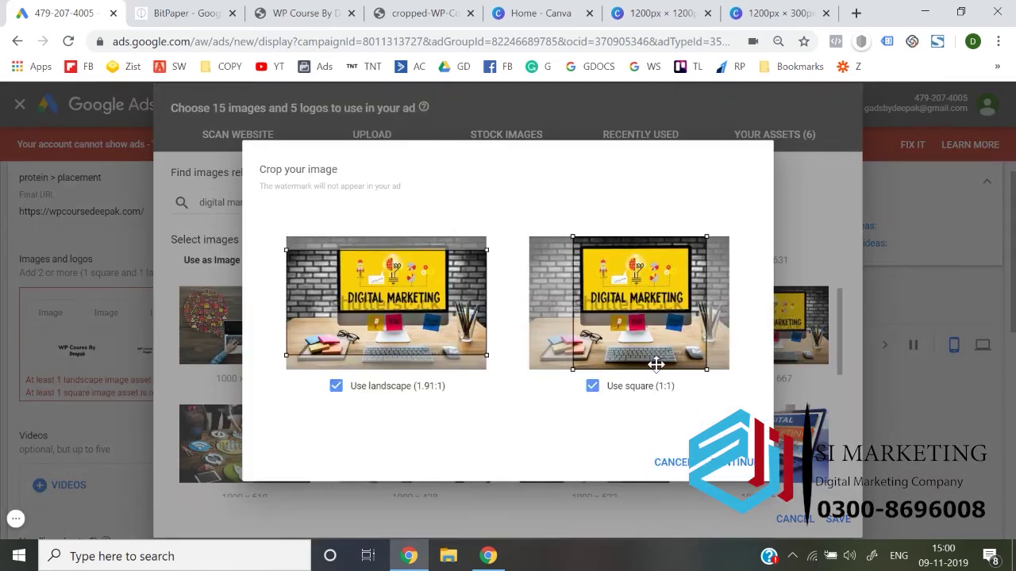
click(744, 465)
- Add the dark blue stock photo of a businessman touching a digital screen, shift its square crop slightly left, and save the selected images
scroll(635, 429, down, 5)
scroll(356, 407, down, 1)
click(272, 397)
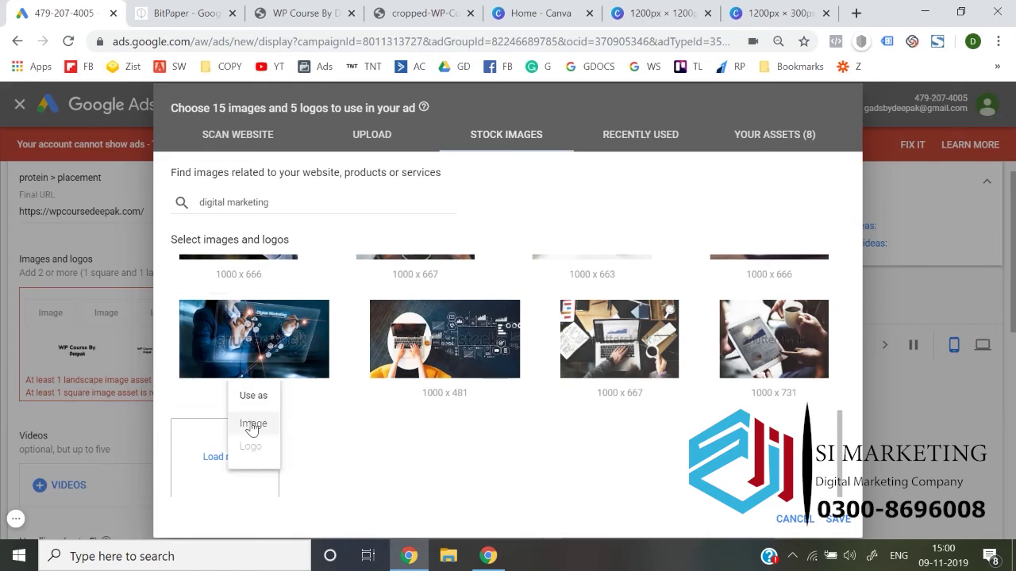
click(249, 423)
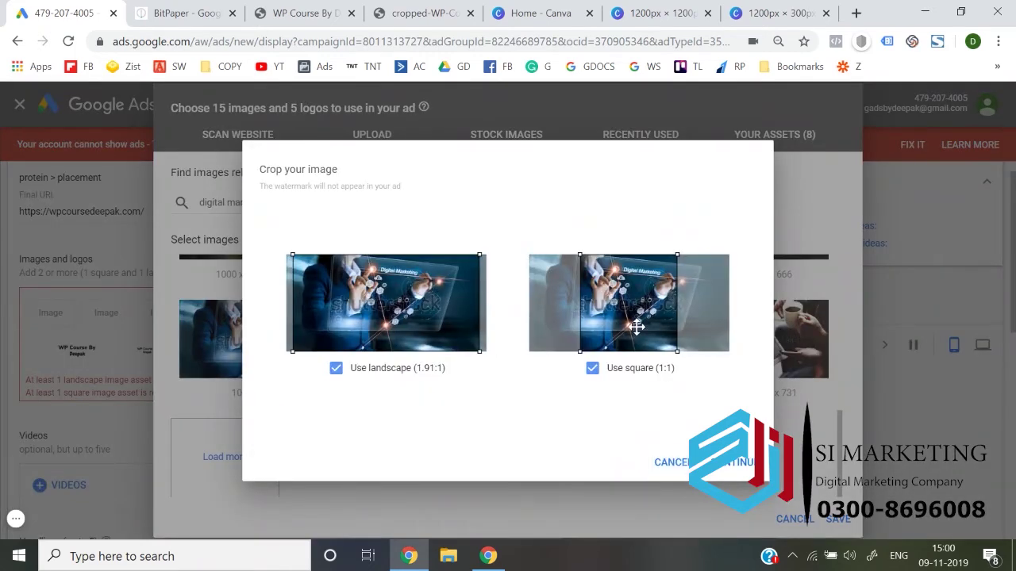
drag(637, 327, 624, 327)
click(741, 466)
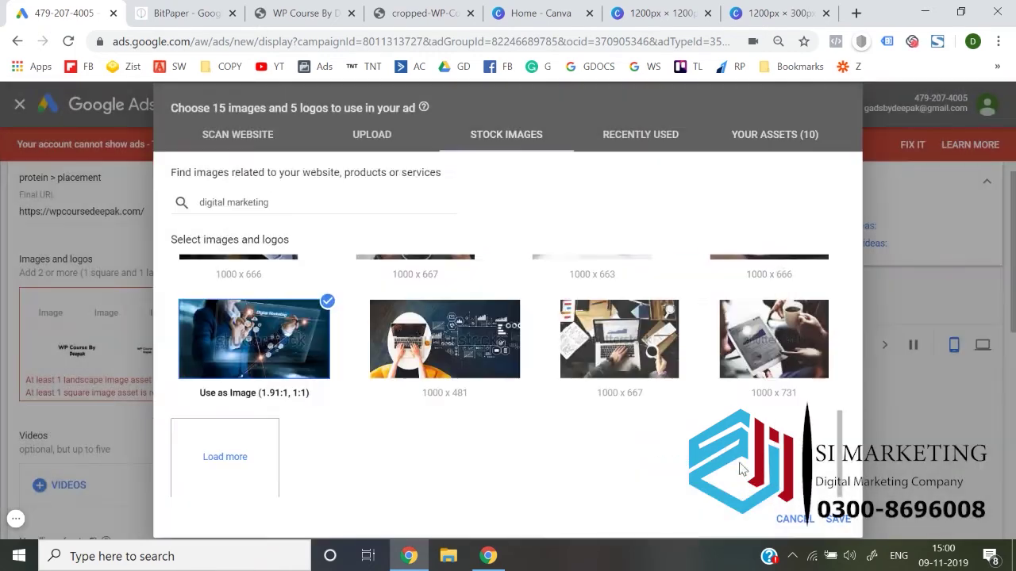
click(838, 519)
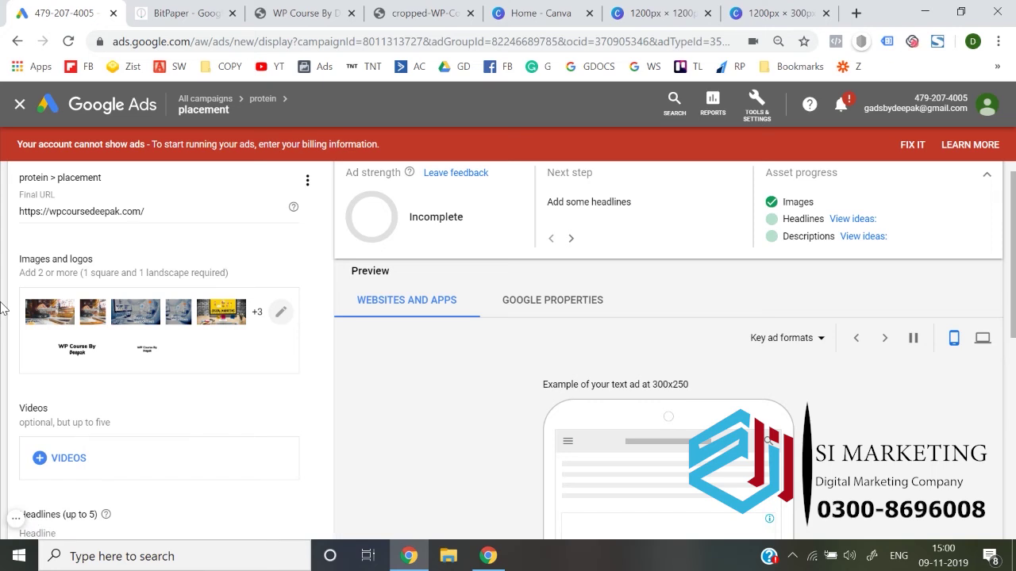
- Search YouTube for the channel owner's name in the ad's videos and select "My Personal Advice To You ( My 2 Cents )"
scroll(2, 308, down, 1)
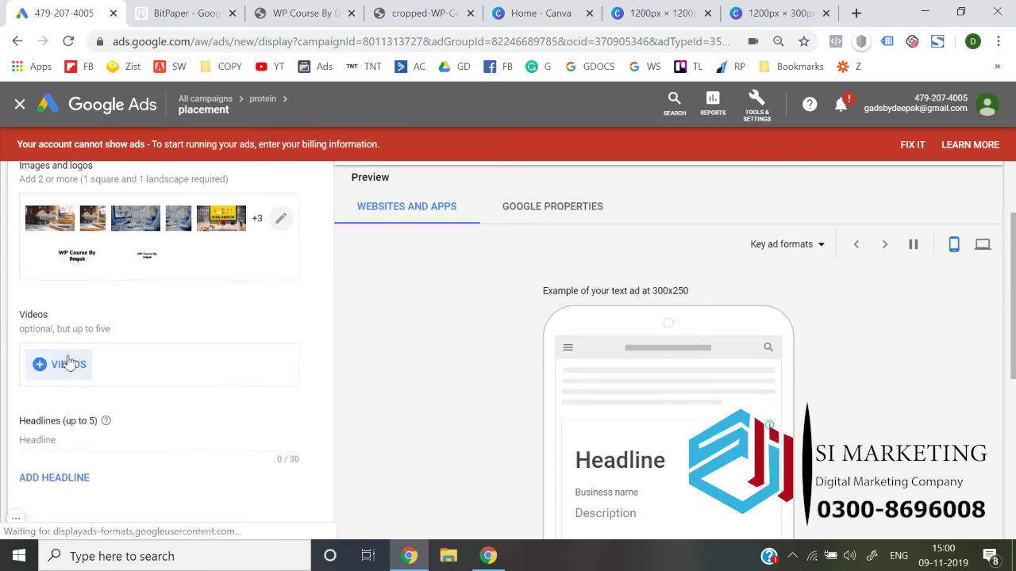
scroll(2, 351, down, 1)
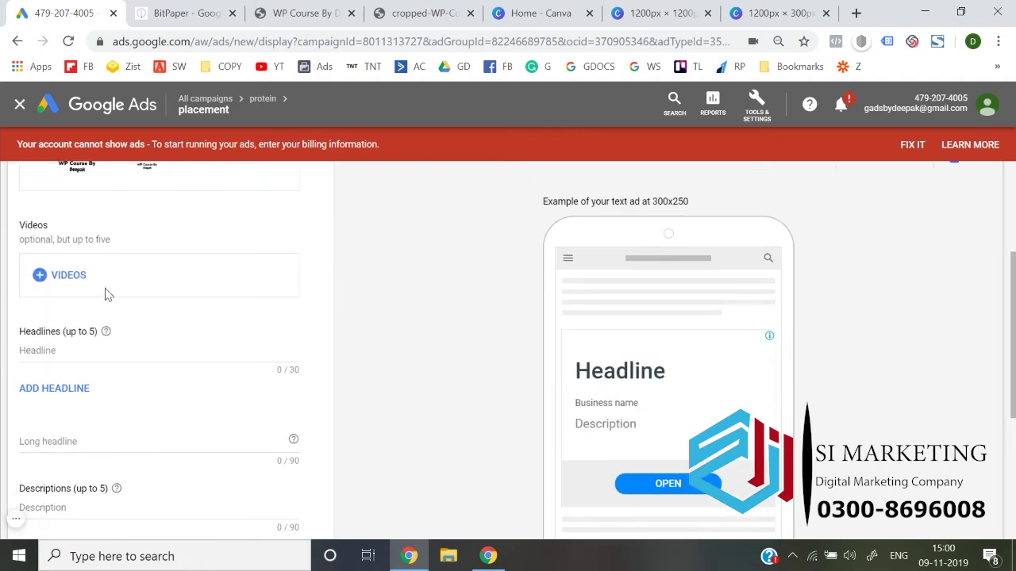
click(69, 276)
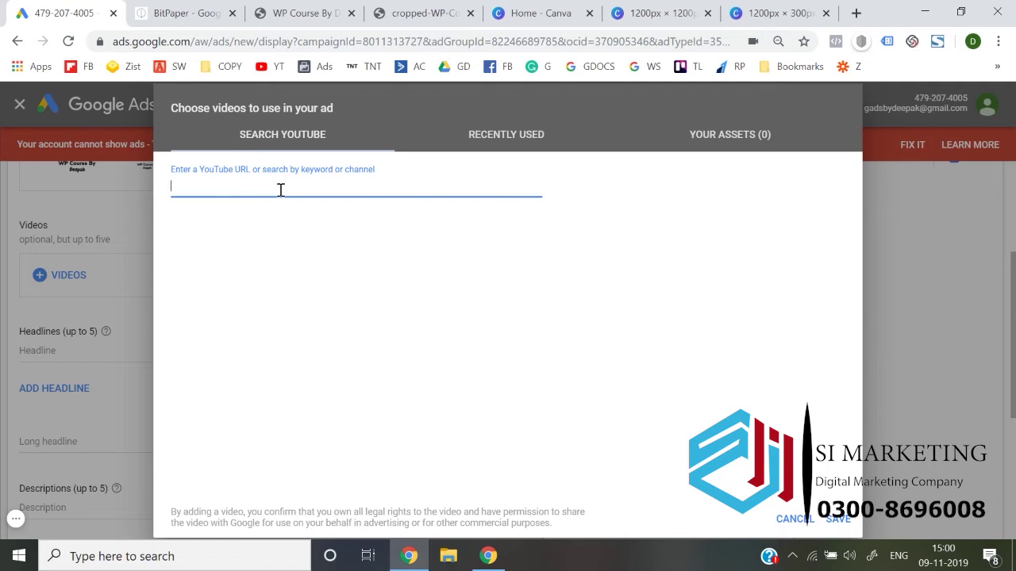
text(deepak singh)
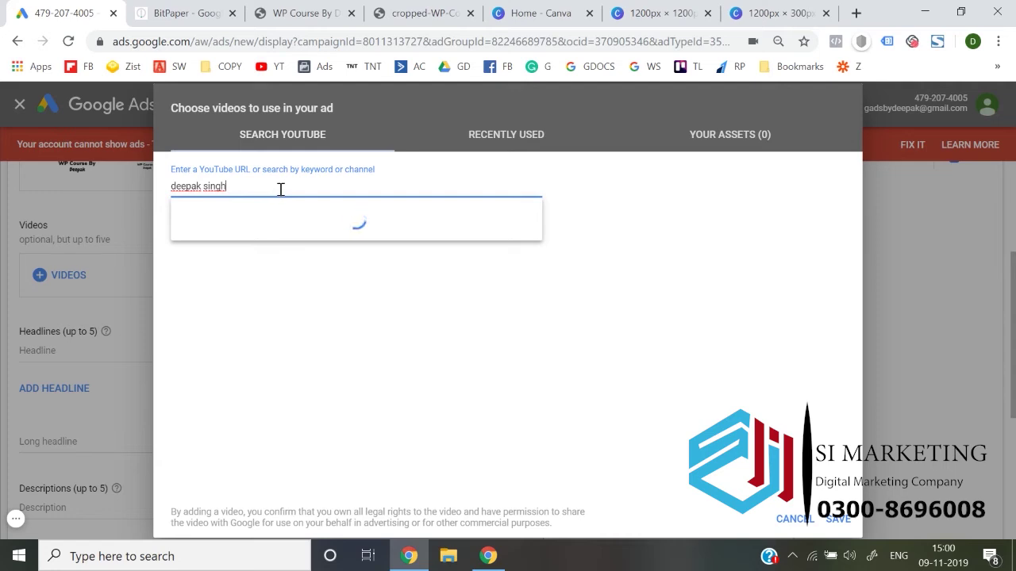
scroll(278, 326, down, 1)
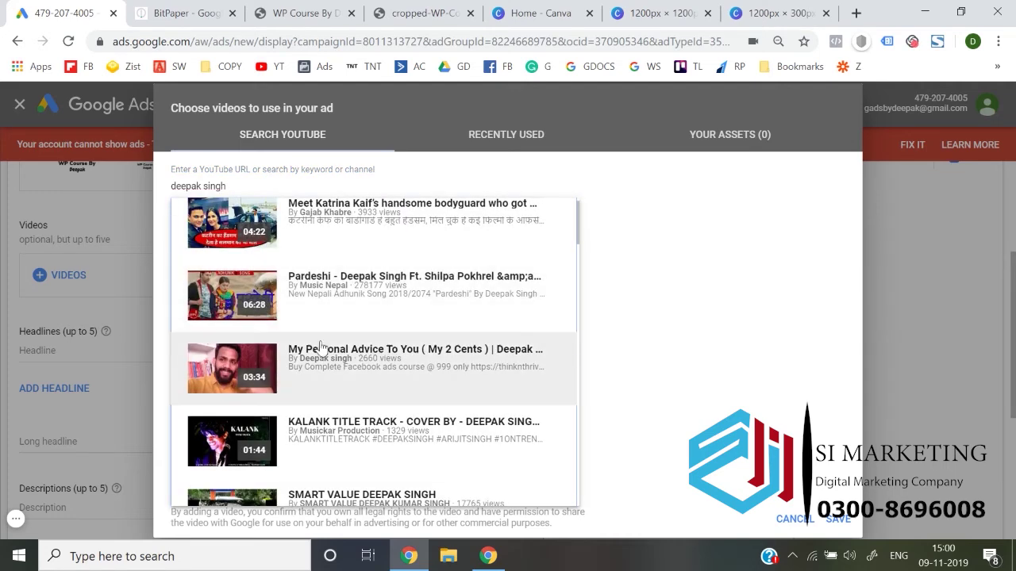
click(338, 363)
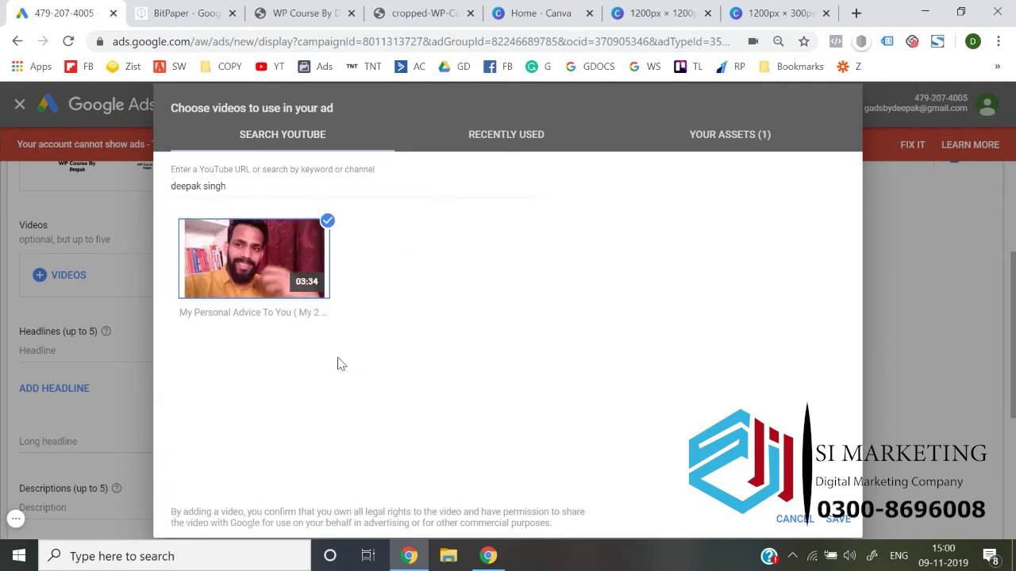
- Select "How to Promote a Web Hosting Company" from the same YouTube results and save both videos to the ad
click(274, 182)
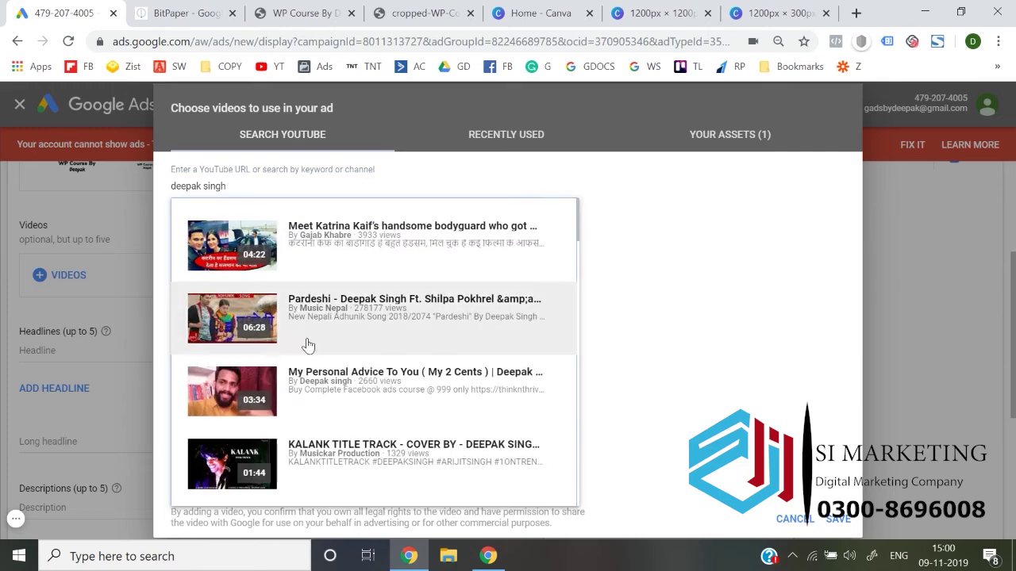
scroll(310, 368, down, 5)
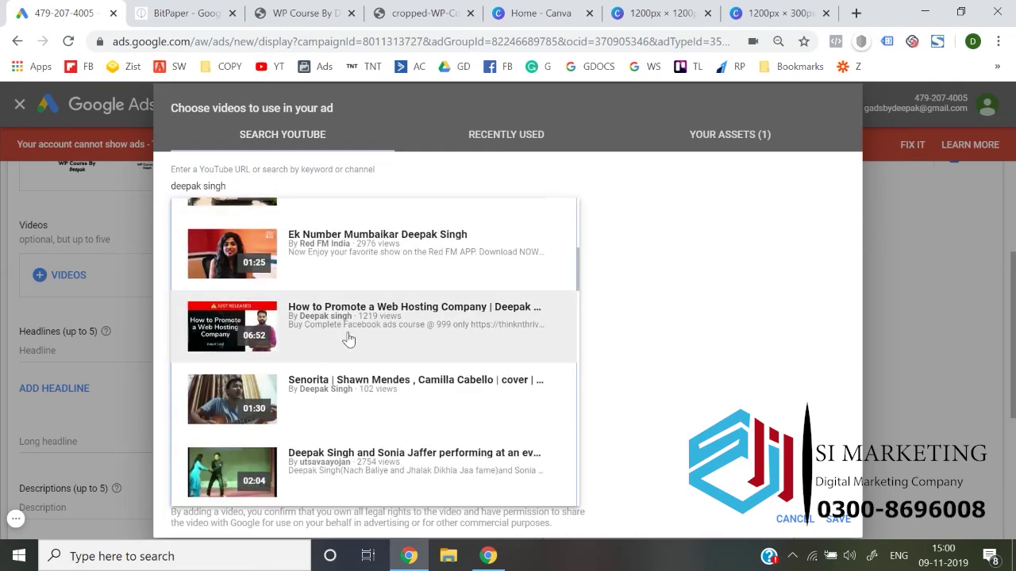
click(351, 319)
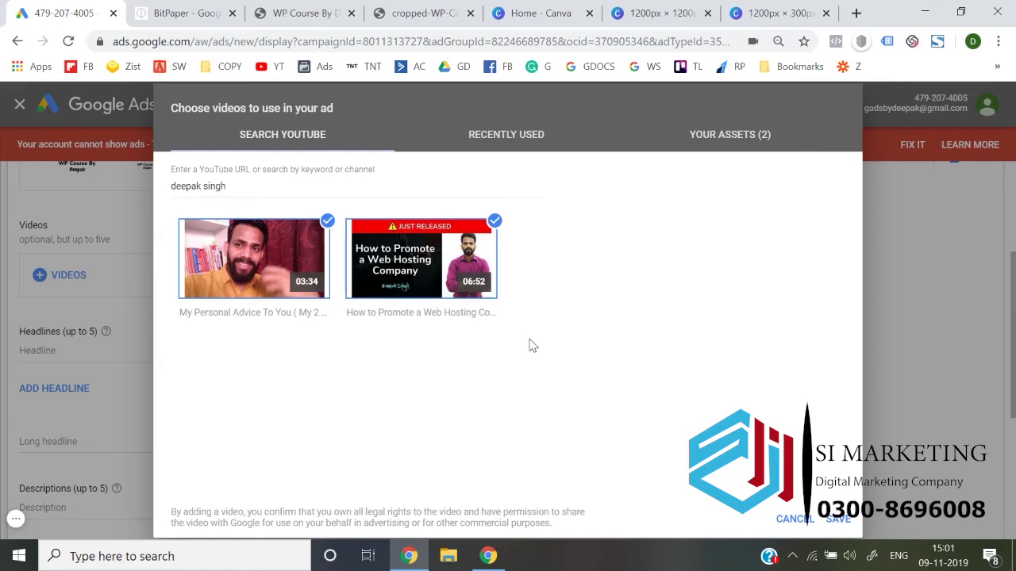
click(836, 518)
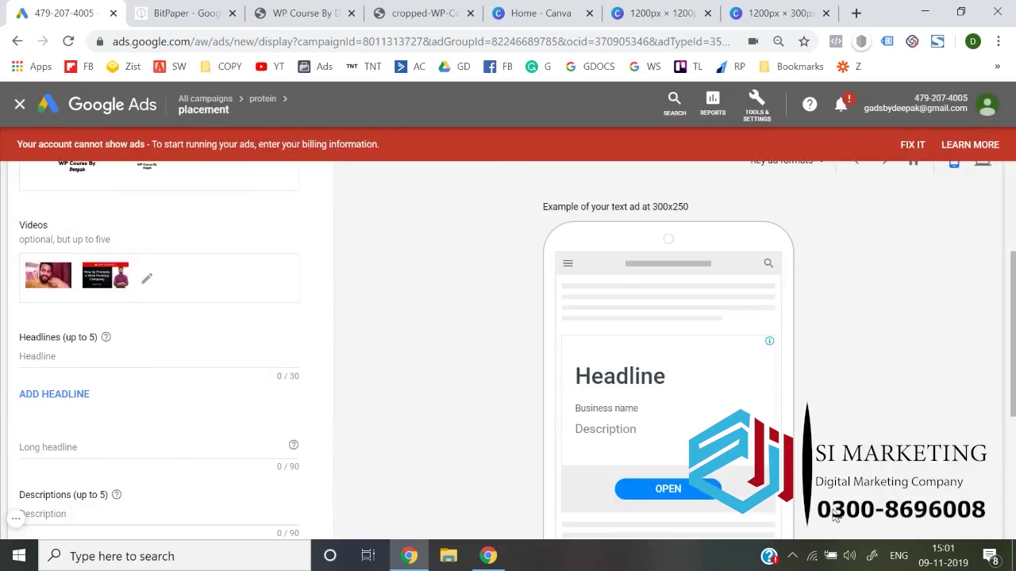
- Examine the mobile ad preview by cycling through the key ad formats
scroll(470, 368, down, 1)
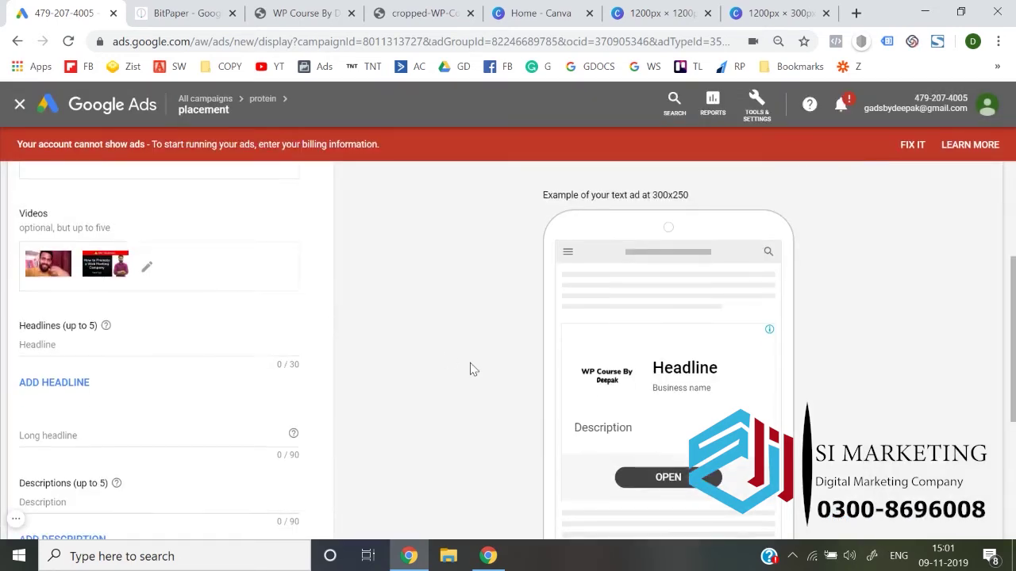
scroll(470, 367, down, 1)
scroll(651, 338, up, 2)
scroll(646, 337, up, 1)
scroll(643, 336, down, 1)
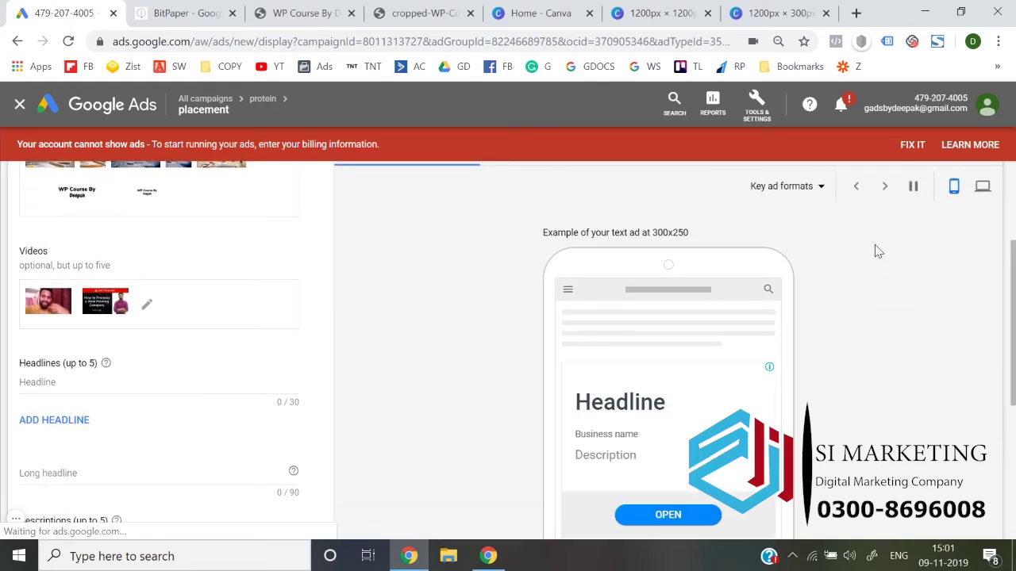
click(885, 193)
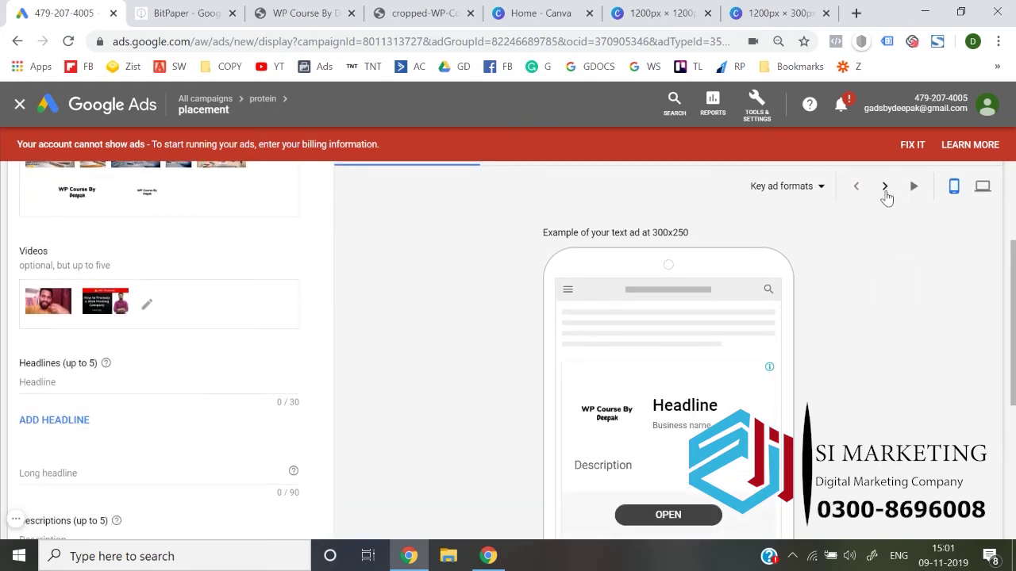
click(885, 188)
click(885, 187)
click(885, 187)
click(884, 187)
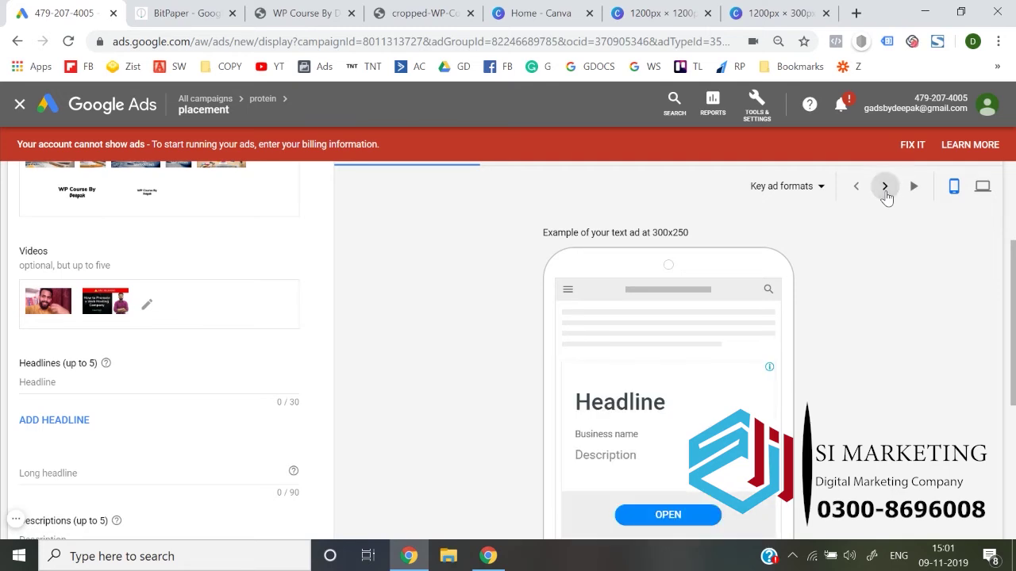
click(885, 187)
click(885, 188)
scroll(397, 333, down, 1)
click(155, 290)
text(Bec)
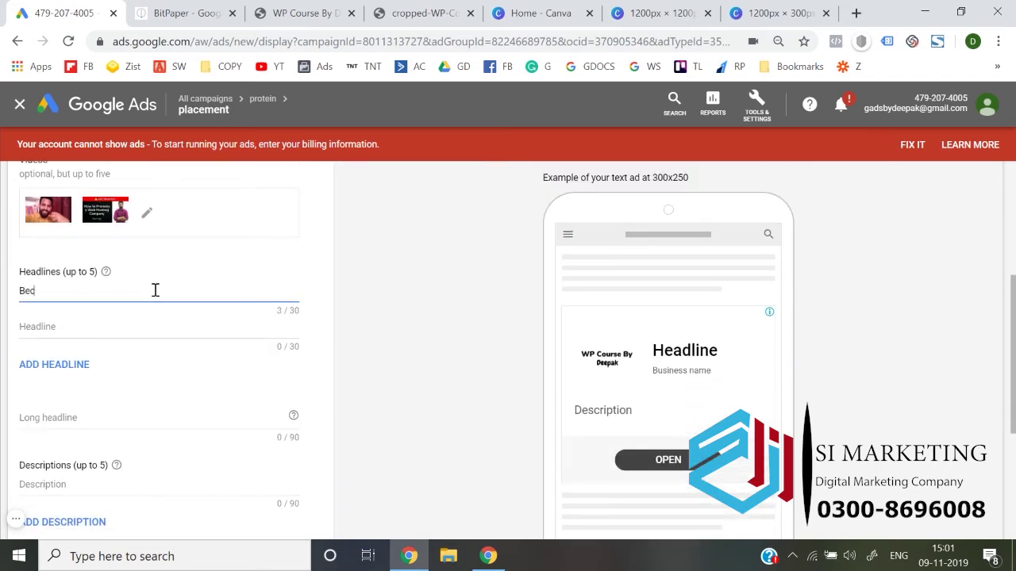
text(ome A)
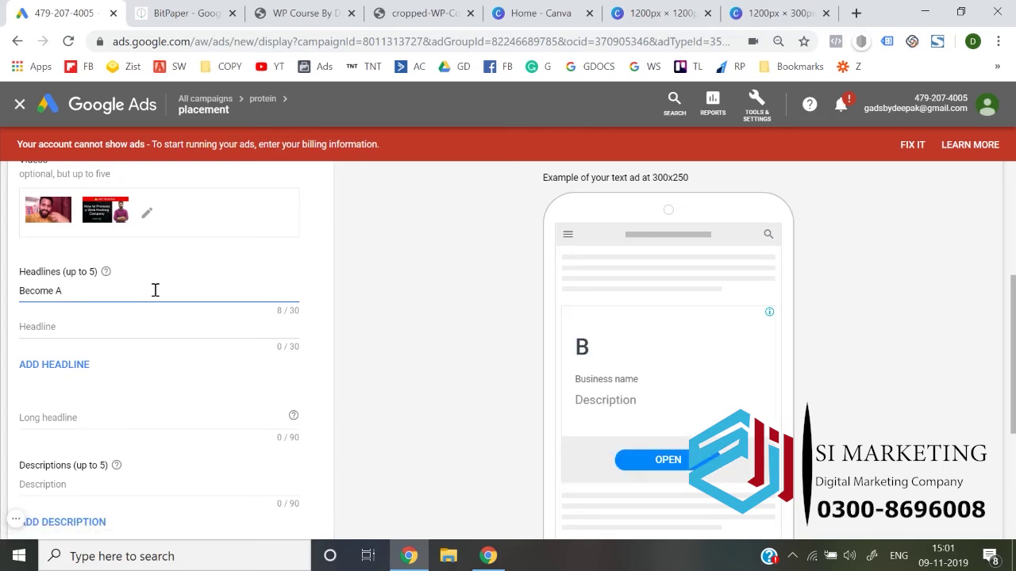
text( Facebook)
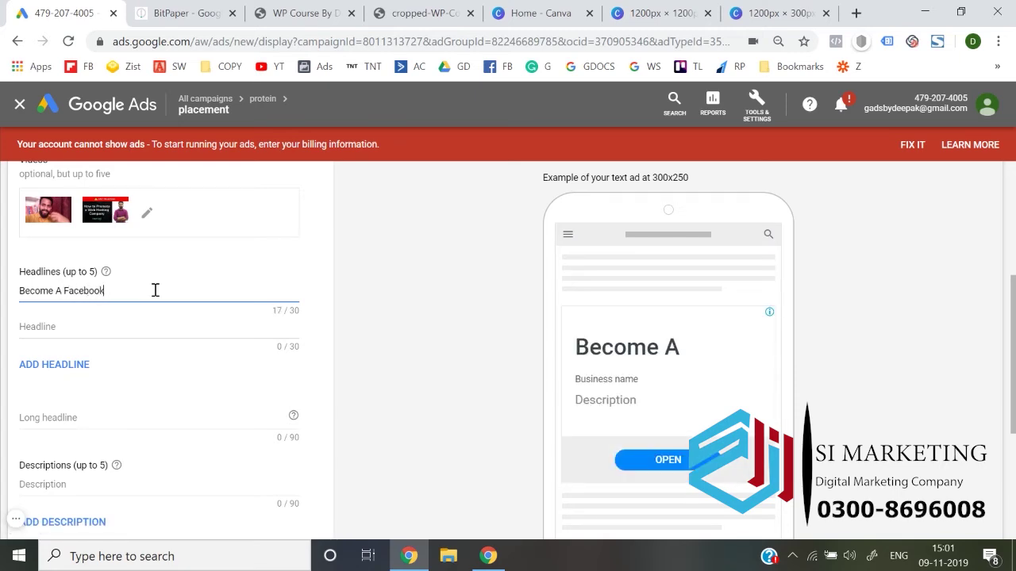
key(BackSpace)
text(Paid ads pro in)
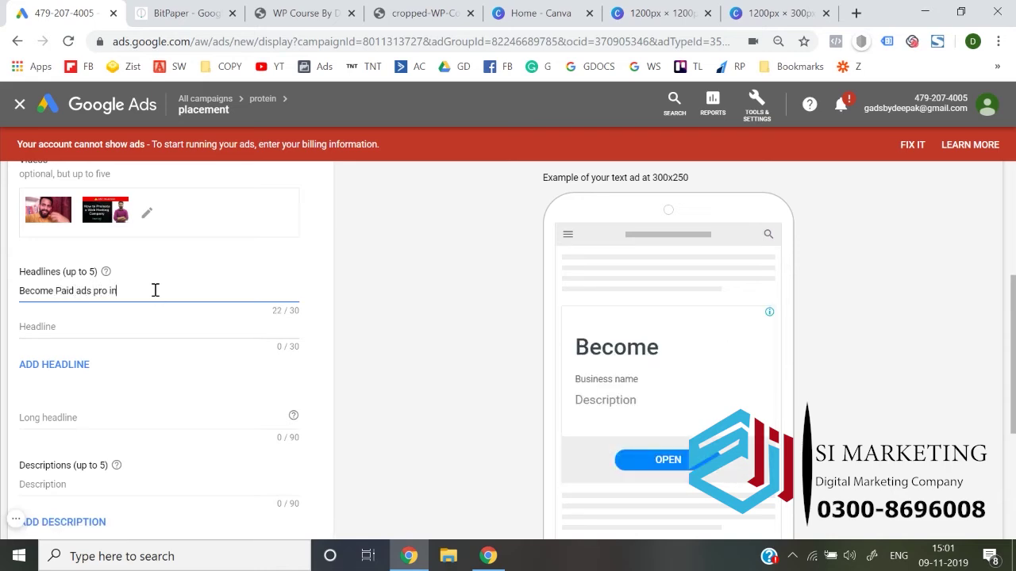
text( 100 Days)
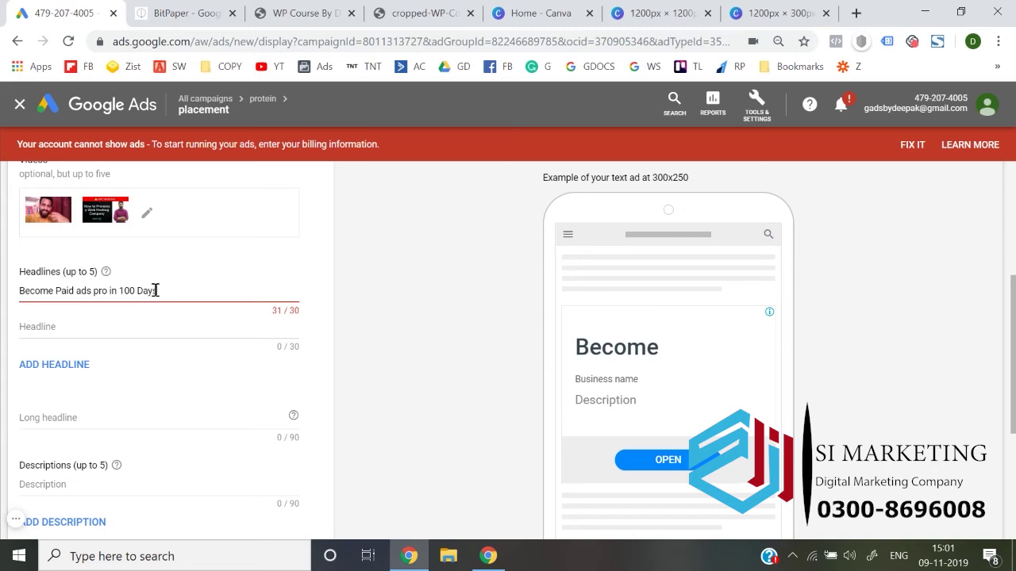
key(BackSpace)
key(BackSpace)
key(BackSpace)
key(BackSpace)
key(BackSpace)
key(BackSpace)
key(BackSpace)
key(BackSpace)
key(BackSpace)
key(BackSpace)
key(BackSpace)
key(BackSpace)
key(BackSpace)
key(BackSpace)
key(BackSpace)
key(BackSpace)
key(BackSpace)
key(BackSpace)
key(BackSpace)
key(BackSpace)
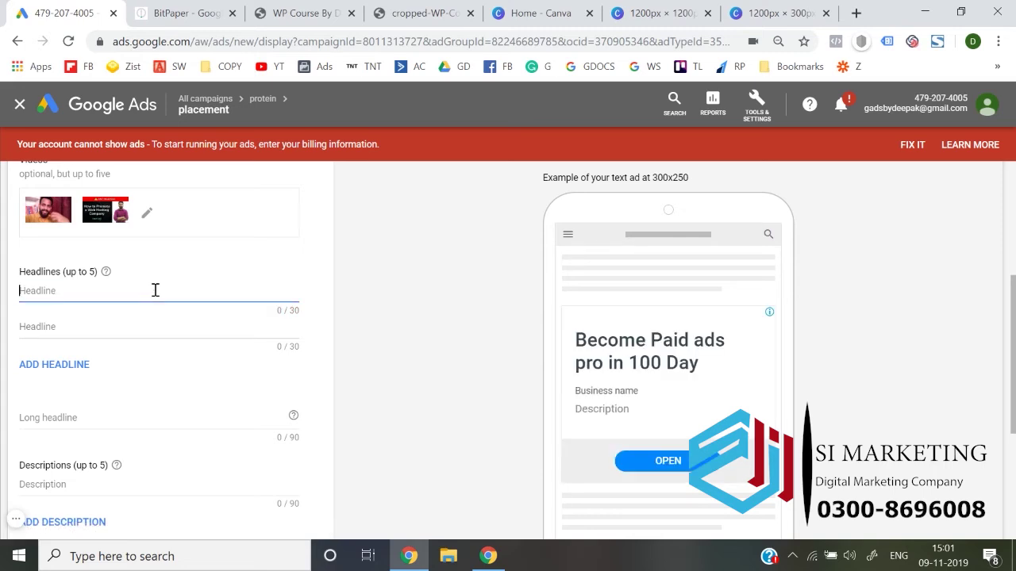
- Enter "Learn Paid Ads." as the ad's first headline and "100 Videos - 1 Video per day" as the second headline
text(Learn Paid Ads)
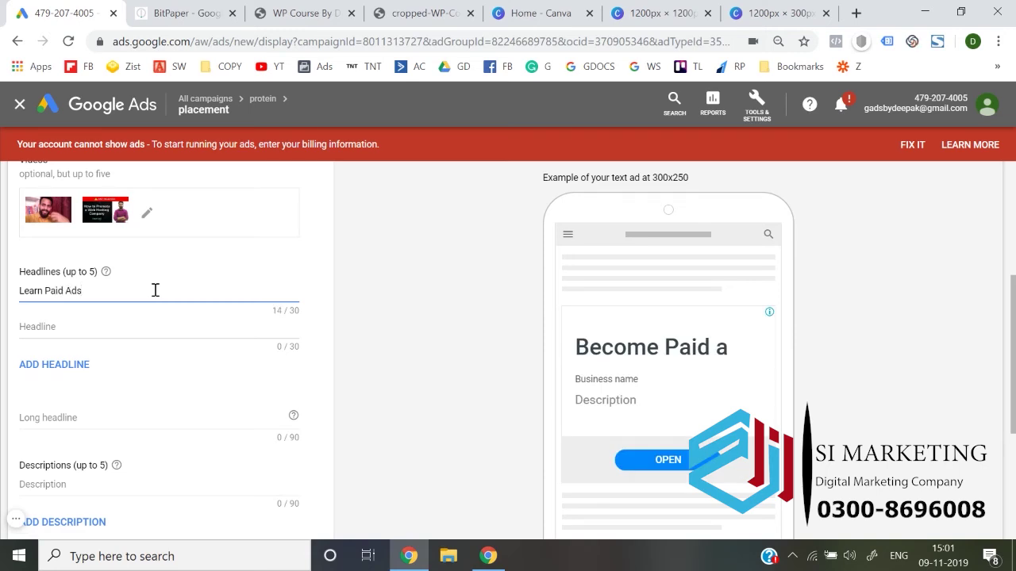
text(.)
click(127, 330)
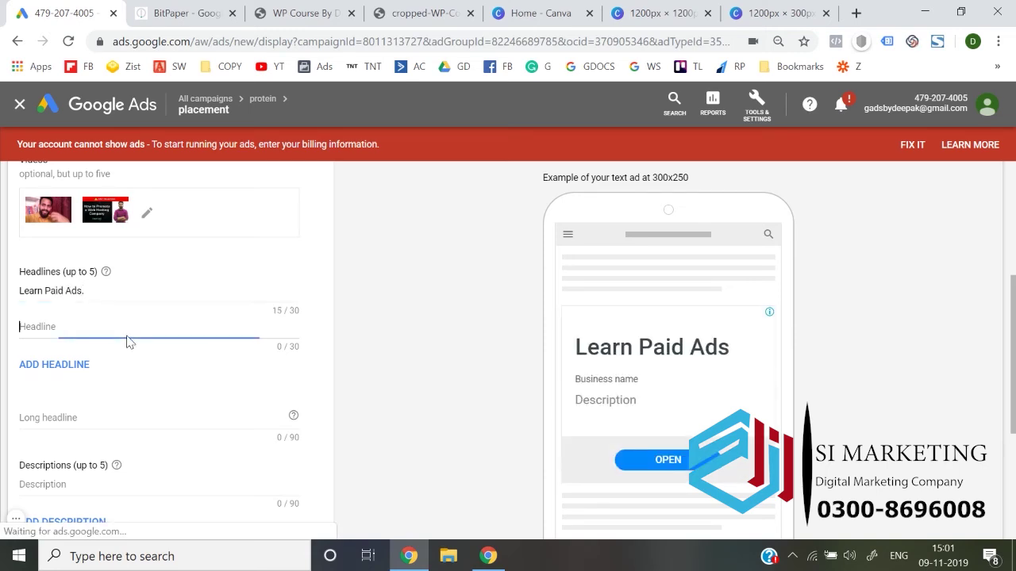
text(1)
key(BackSpace)
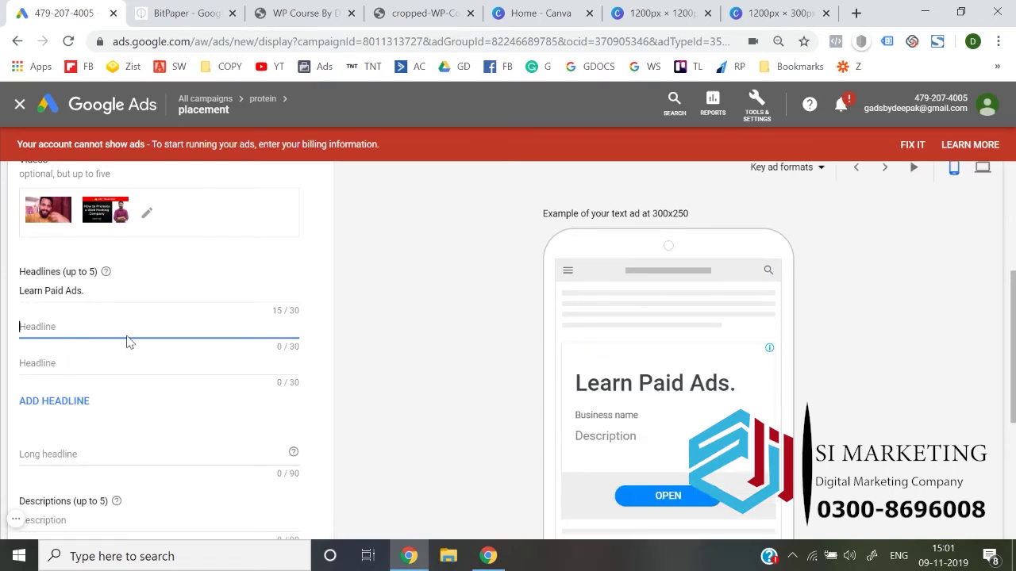
text(100 Videos - 1 Video per day)
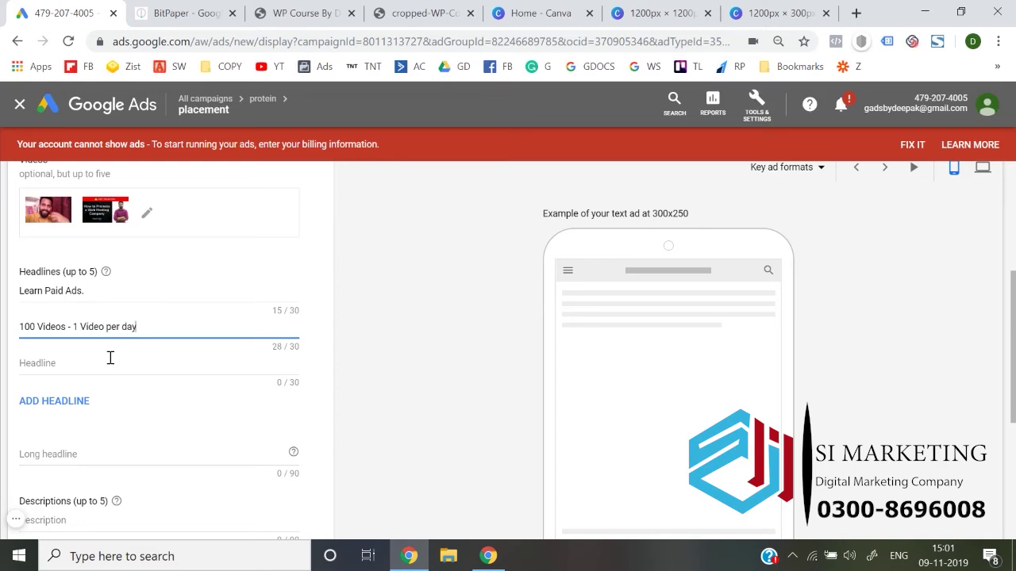
- Begin the ad's third headline with the text "Become A pro in"
click(110, 358)
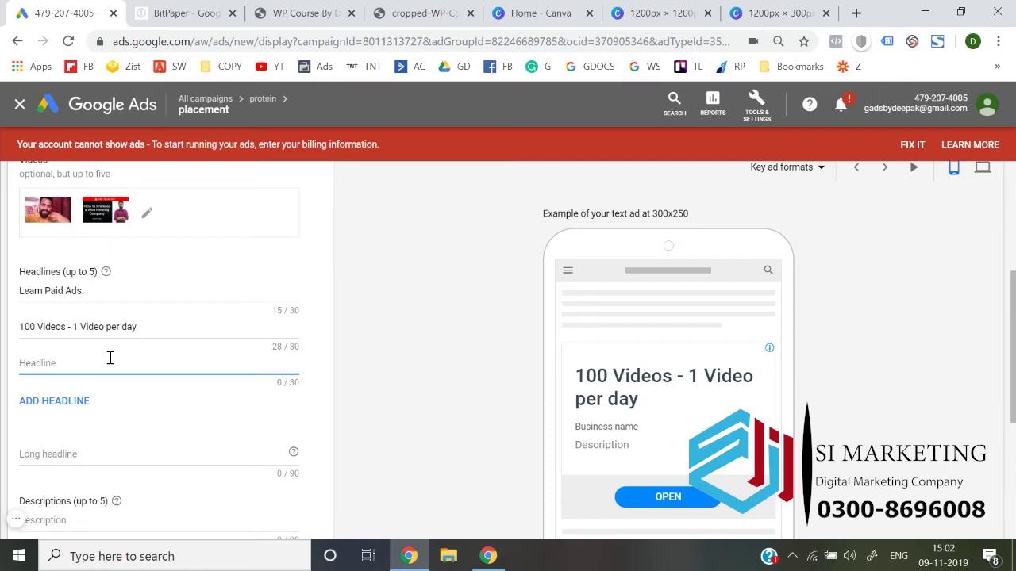
text(Be)
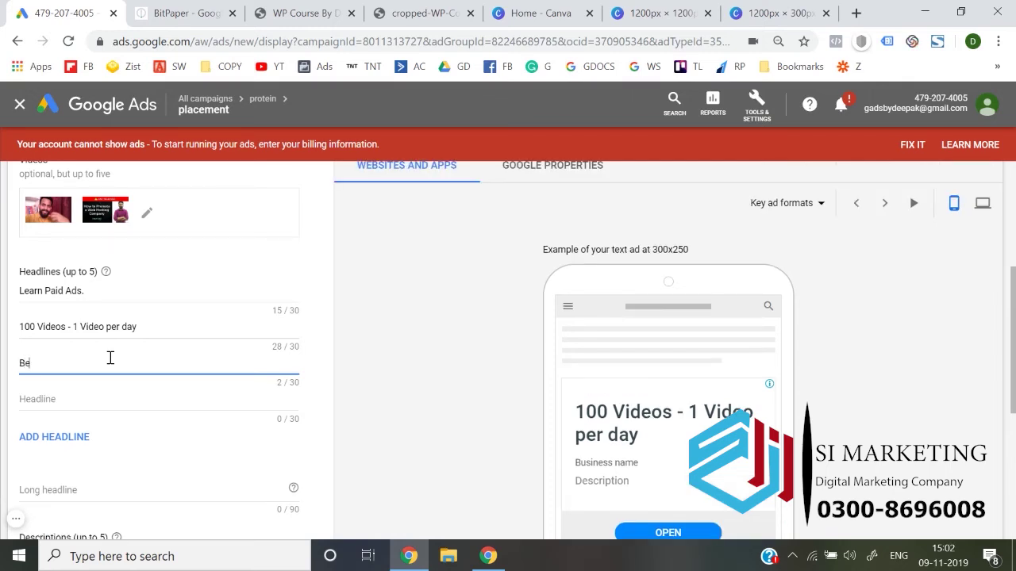
key(BackSpace)
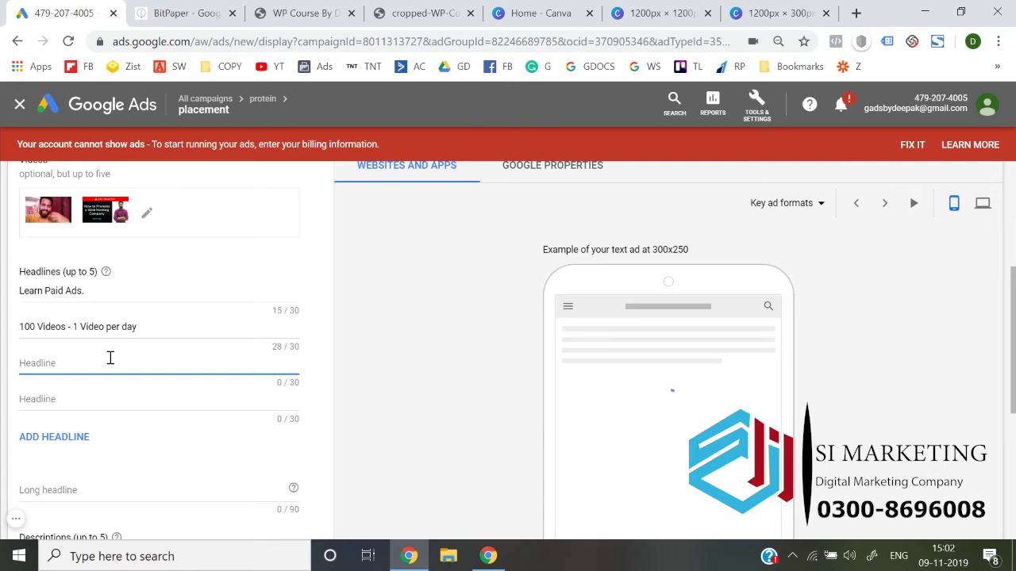
text(Become A)
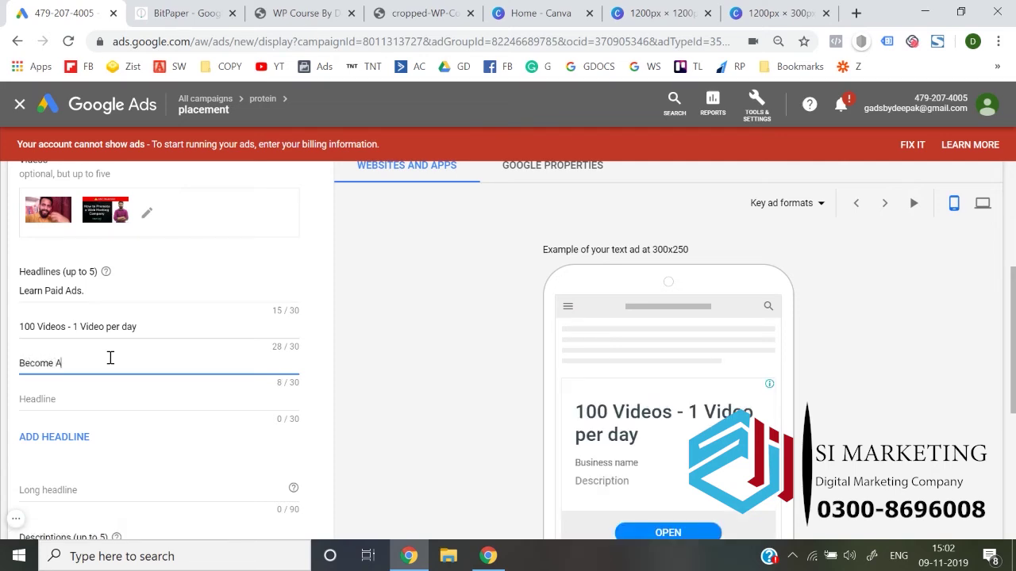
text( pro in)
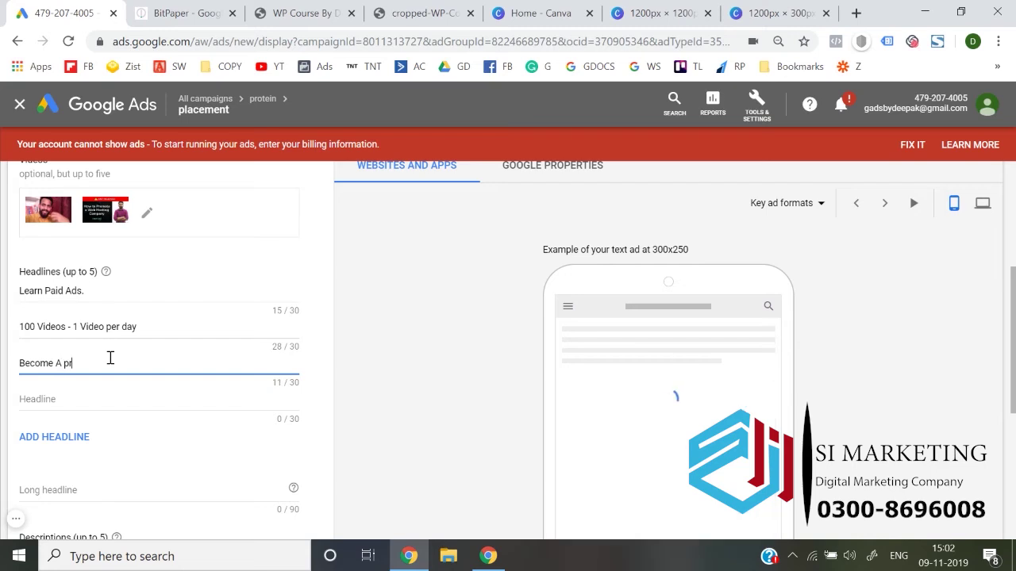